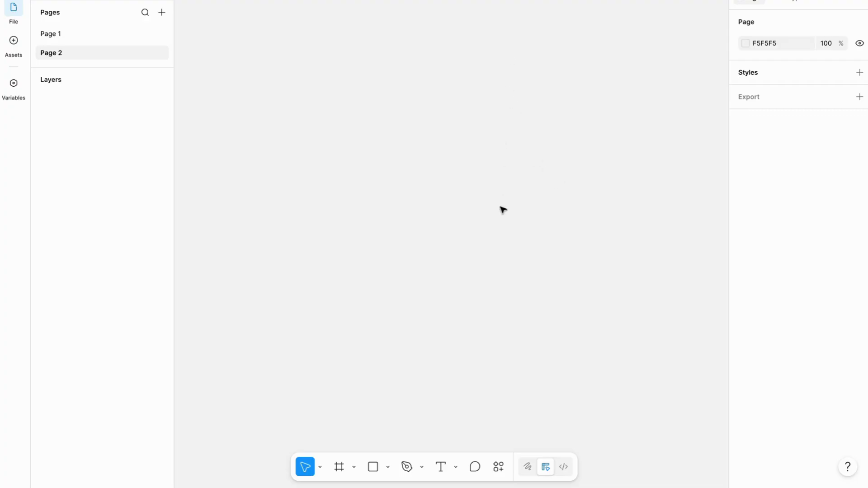
Step: Try a dark page background color and undo the change
{"action": "left_click", "coordinate": [746, 43]}
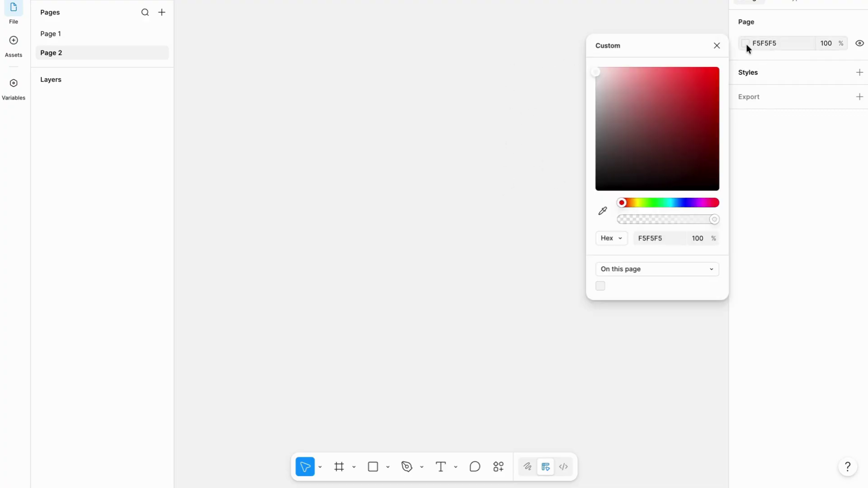
{"action": "left_click_drag", "start_coordinate": [596, 72], "coordinate": [764, 187]}
{"action": "key", "text": "ctrl+z"}
Step: Change the page background color, previewing blue 126791 and green 1FC435 and ending on light grey EEEEEE
{"action": "left_click", "coordinate": [746, 44]}
{"action": "left_click_drag", "start_coordinate": [595, 70], "coordinate": [673, 202]}
{"action": "left_click", "coordinate": [704, 120]}
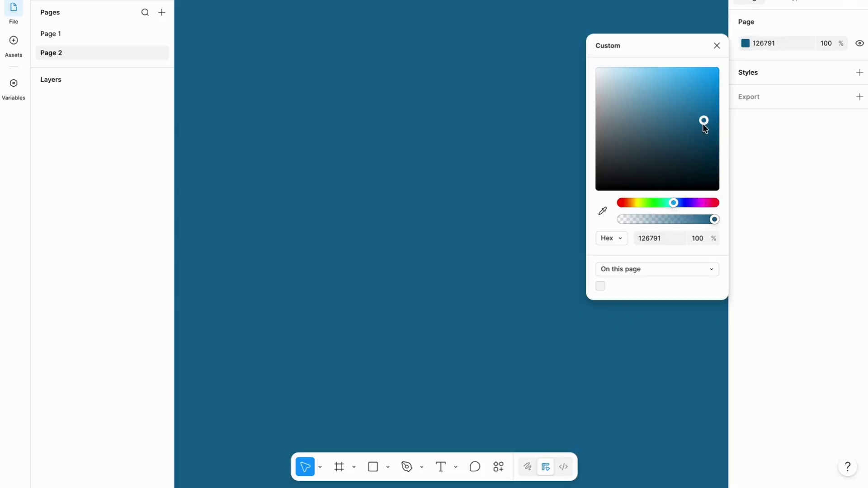
{"action": "left_click", "coordinate": [709, 82]}
{"action": "left_click", "coordinate": [654, 202]}
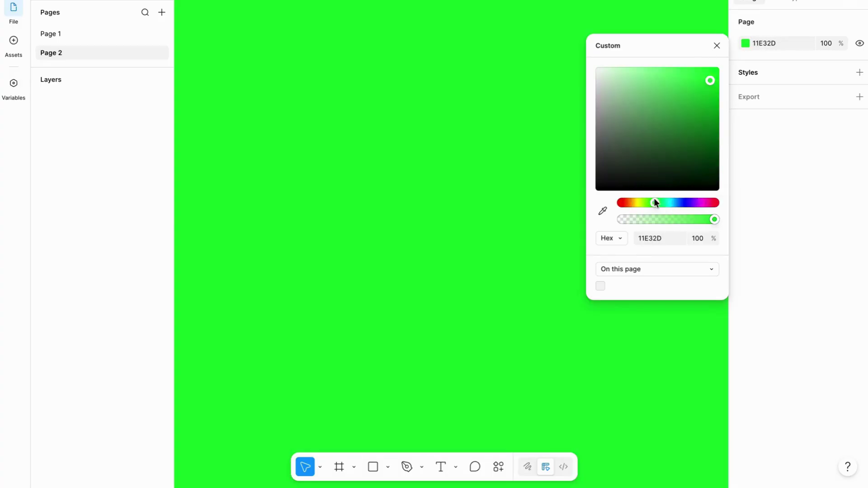
{"action": "left_click", "coordinate": [700, 99]}
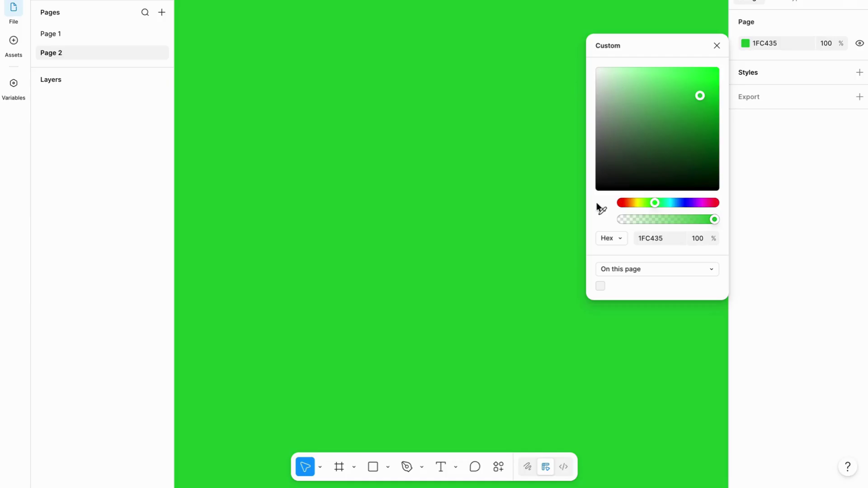
{"action": "left_click_drag", "start_coordinate": [625, 121], "coordinate": [575, 79]}
{"action": "left_click", "coordinate": [507, 335]}
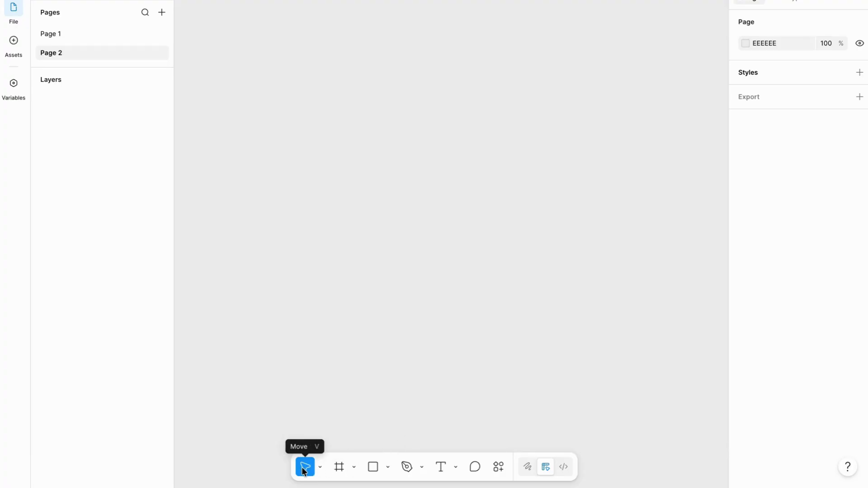
{"action": "left_click", "coordinate": [386, 196]}
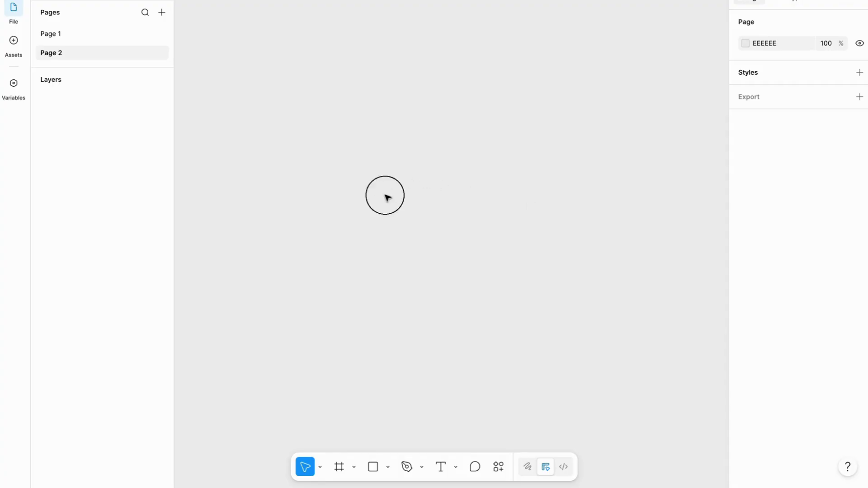
{"action": "left_click", "coordinate": [446, 235]}
{"action": "left_click", "coordinate": [305, 282]}
{"action": "left_click_drag", "start_coordinate": [485, 29], "coordinate": [543, 85]}
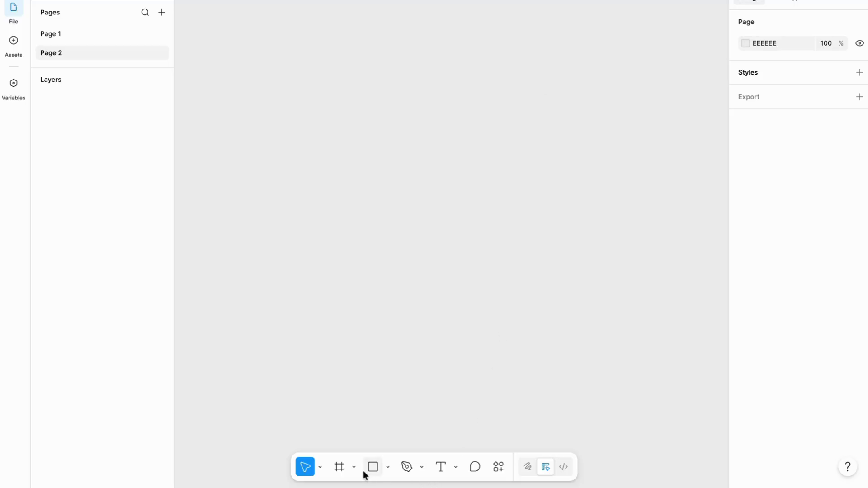
Step: Draw a trial landscape frame on the empty canvas and delete it
{"action": "left_click", "coordinate": [338, 468]}
{"action": "left_click_drag", "start_coordinate": [215, 103], "coordinate": [481, 298]}
{"action": "key", "text": "Delete"}
Step: Draw a portrait frame about 263 × 331 on the canvas and set its width to 1080
{"action": "left_click", "coordinate": [339, 467]}
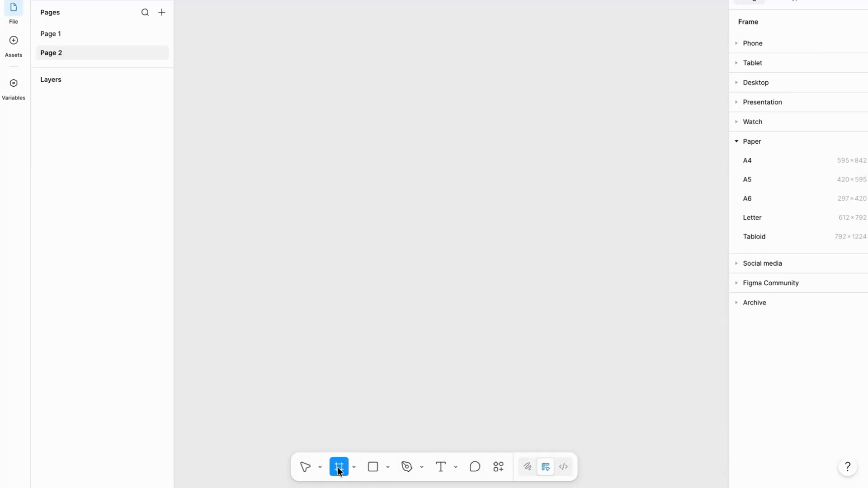
{"action": "left_click_drag", "start_coordinate": [308, 151], "coordinate": [464, 348]}
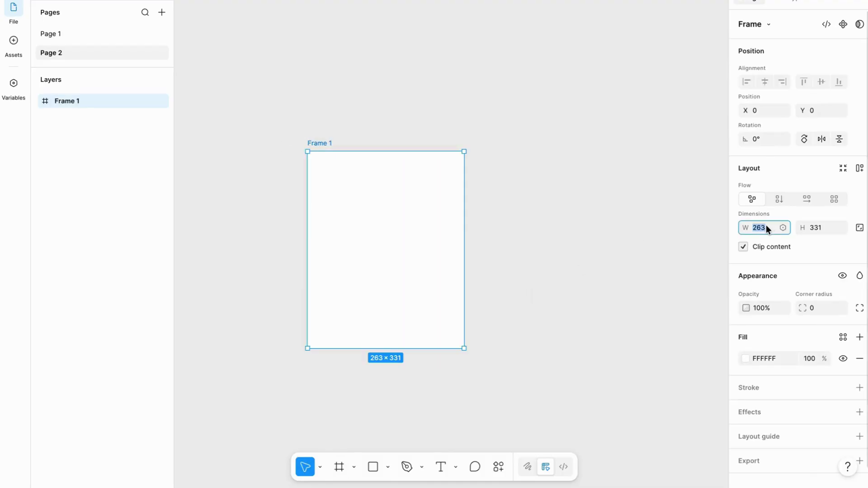
{"action": "type", "text": "10"}
{"action": "key", "text": "BackSpace"}
{"action": "type", "text": "080"}
Step: Set the frame's height to 1350, and delete the frame from the canvas
{"action": "left_click", "coordinate": [818, 226]}
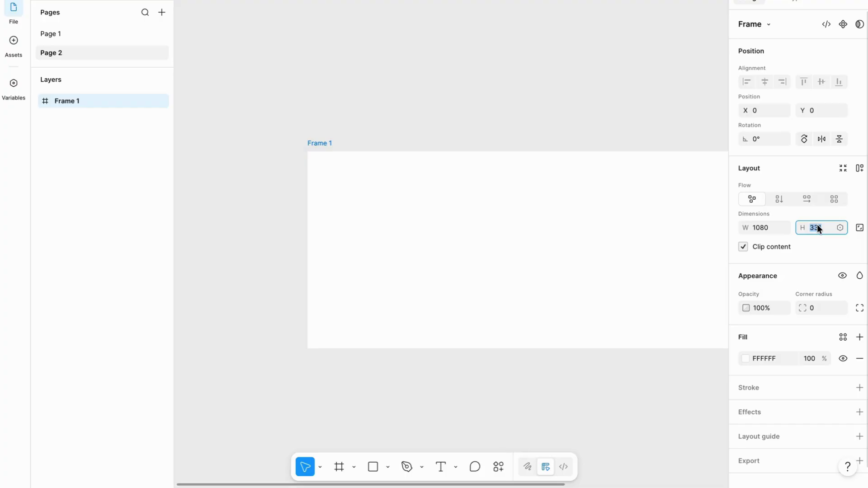
{"action": "type", "text": "135"}
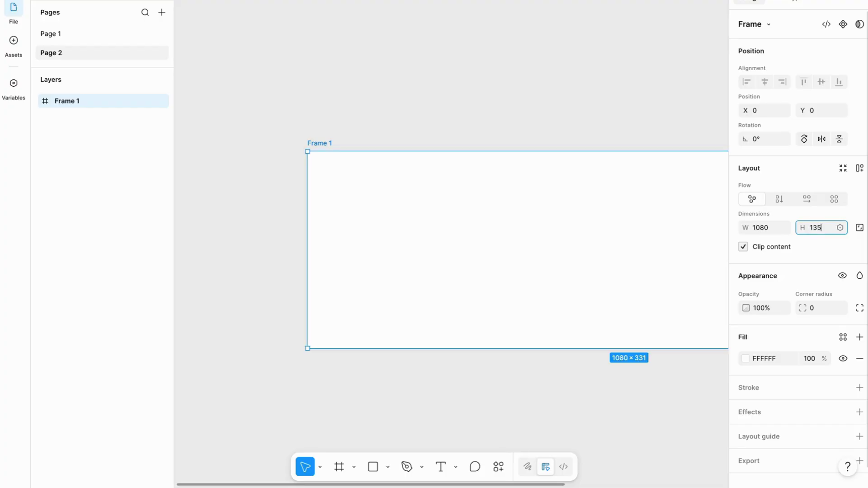
{"action": "type", "text": "0"}
{"action": "key", "text": "Return"}
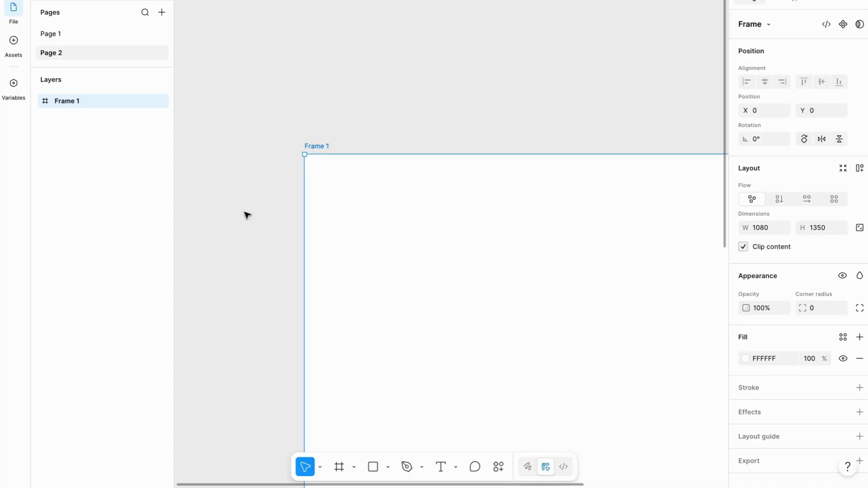
{"action": "key", "text": "shift+1"}
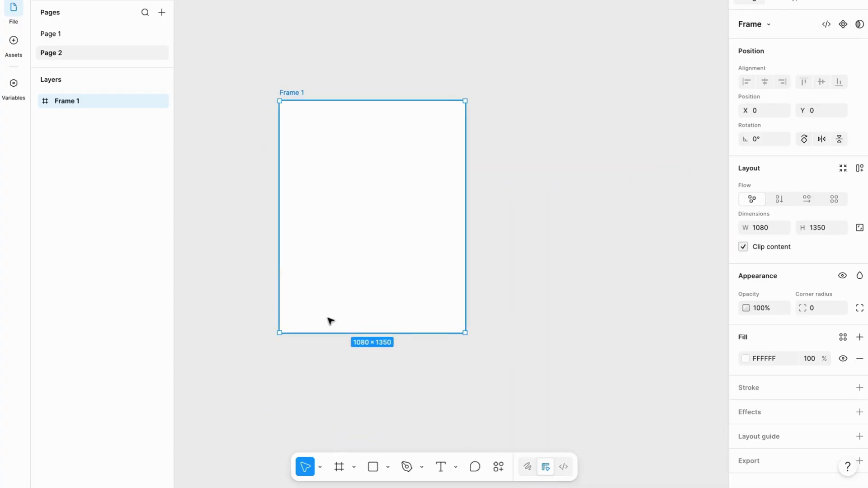
{"action": "scroll", "coordinate": [330, 321], "scroll_direction": "up", "scroll_amount": 3}
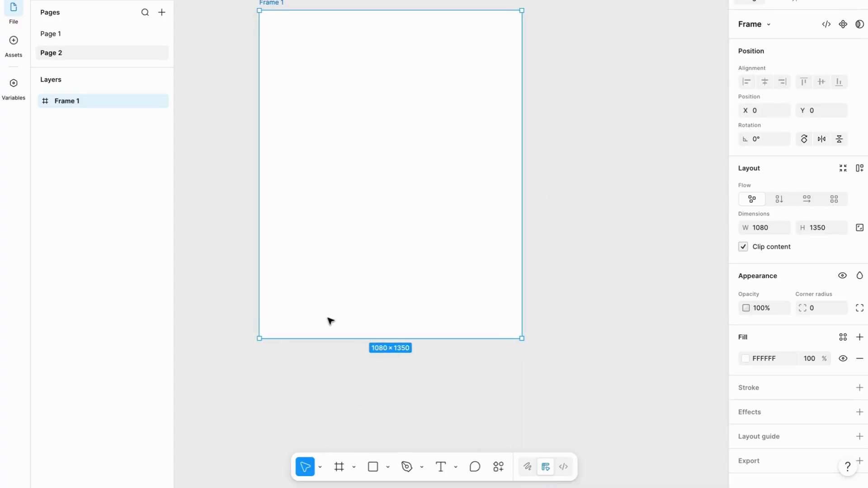
{"action": "key", "text": "Delete"}
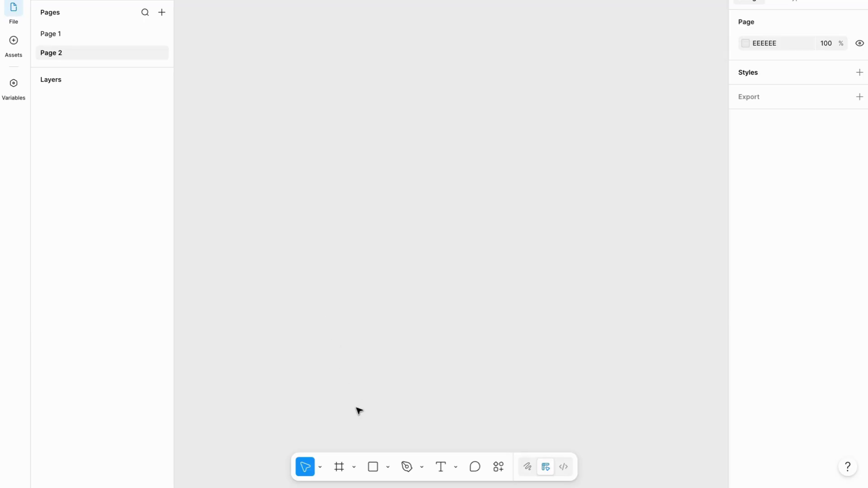
Step: Examine the Frame tool's preset sizes for phone, tablet, desktop, presentation, watch, paper, social media and archive, plus the tool's variants
{"action": "left_click", "coordinate": [339, 471]}
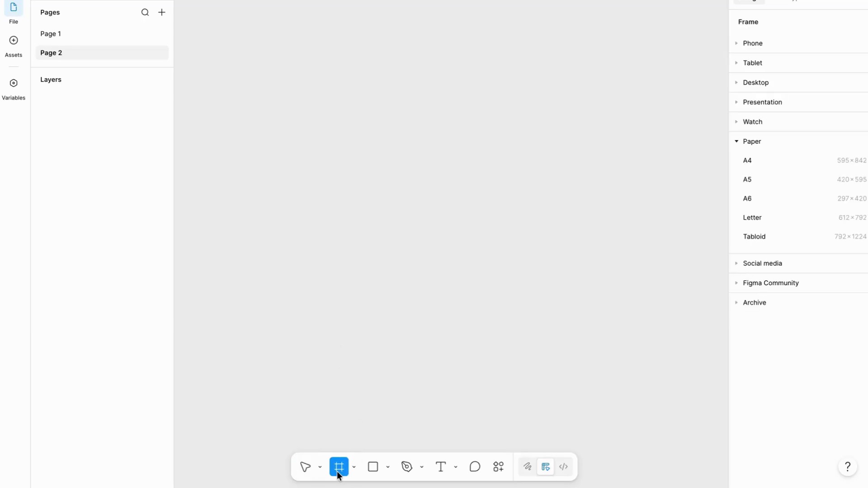
{"action": "left_click", "coordinate": [752, 42]}
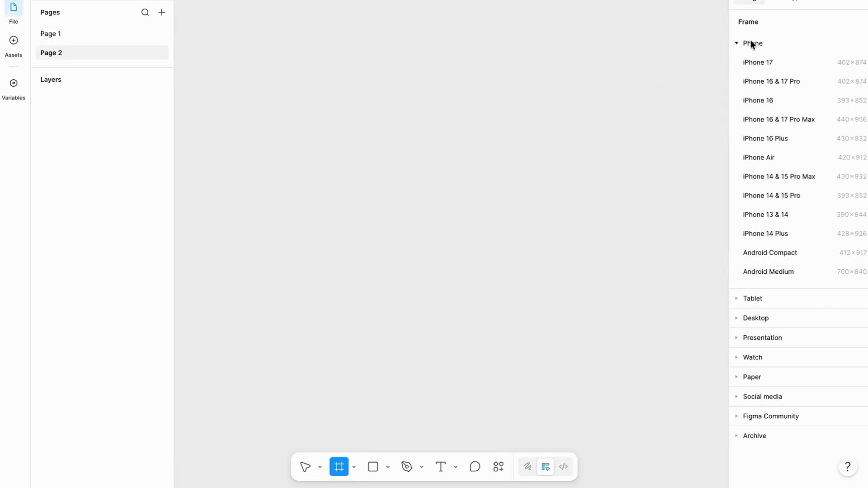
{"action": "left_click", "coordinate": [755, 301]}
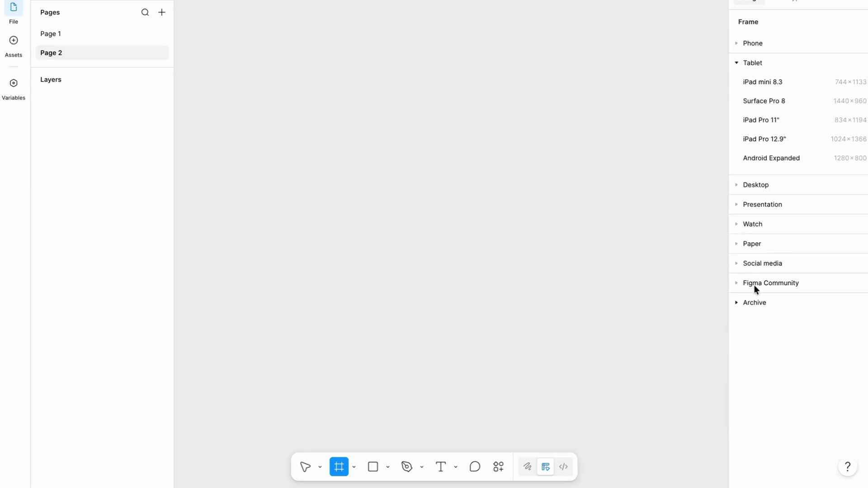
{"action": "left_click", "coordinate": [763, 185]}
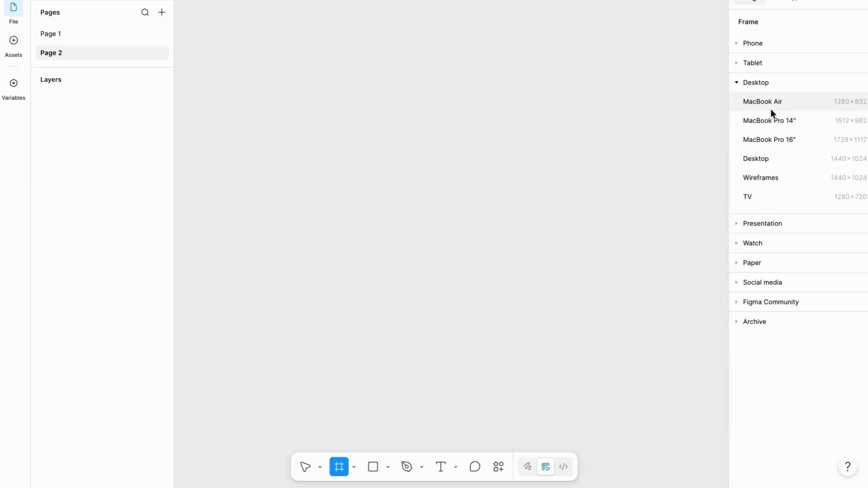
{"action": "left_click", "coordinate": [772, 224]}
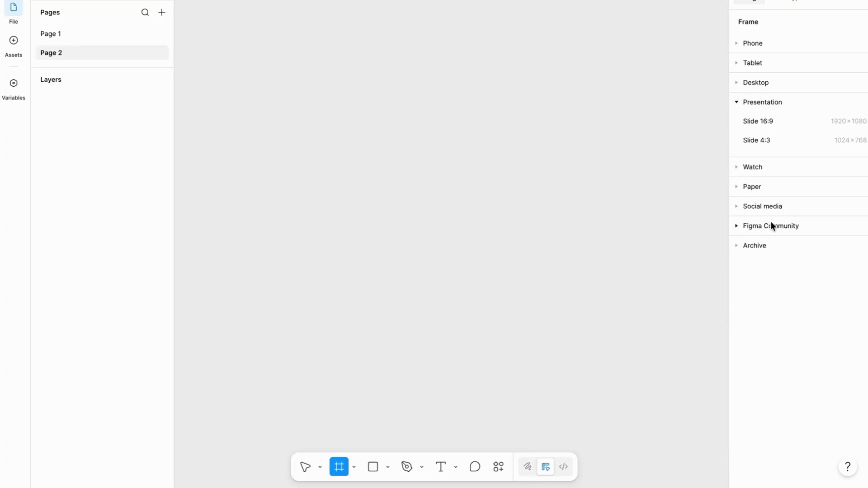
{"action": "left_click", "coordinate": [763, 173]}
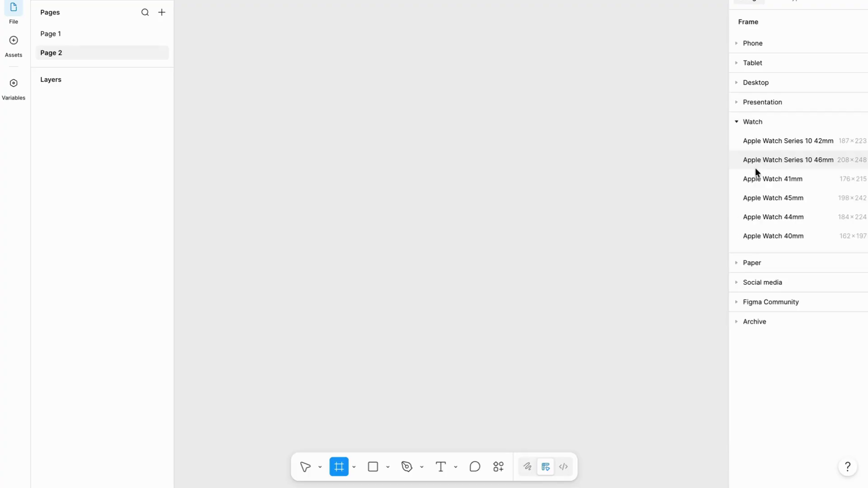
{"action": "left_click", "coordinate": [762, 263]}
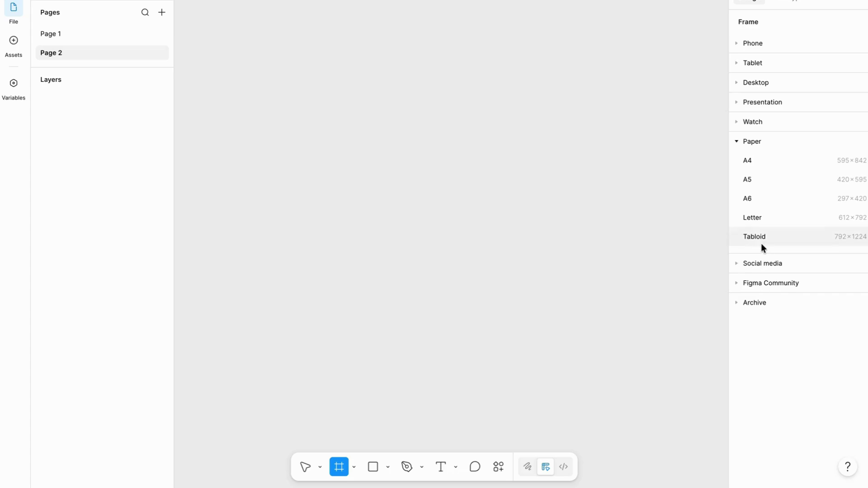
{"action": "left_click", "coordinate": [768, 266]}
{"action": "left_click", "coordinate": [783, 359]}
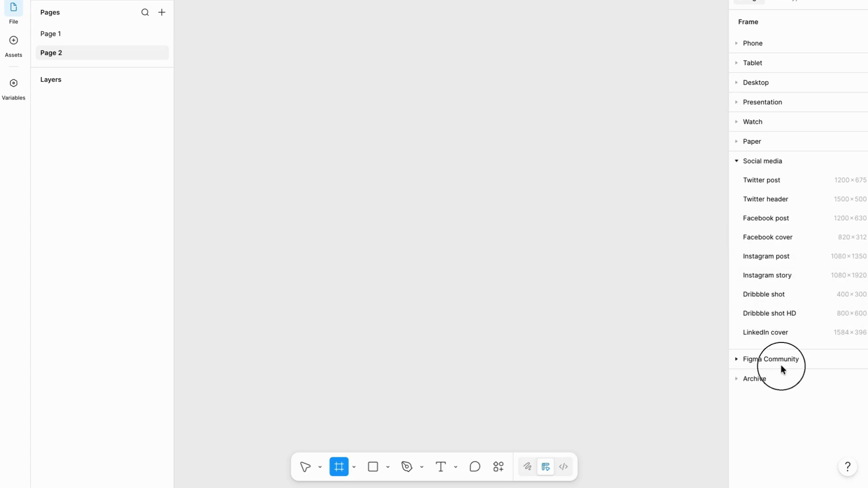
{"action": "left_click", "coordinate": [770, 265]}
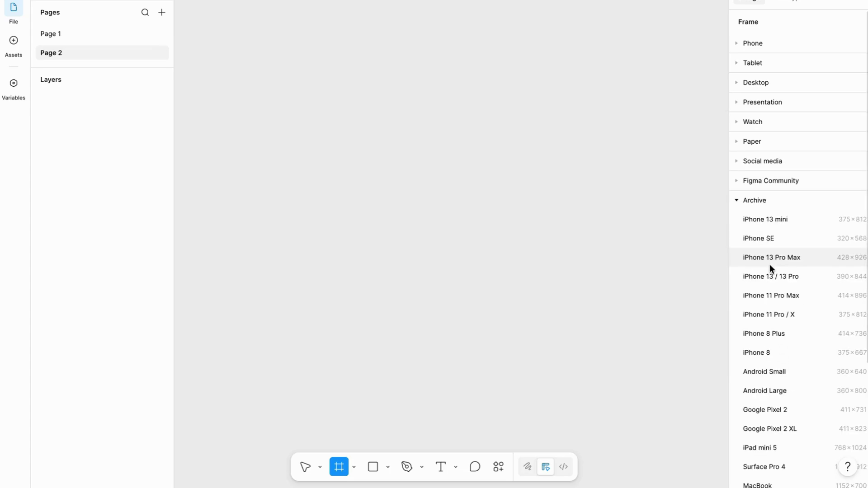
{"action": "left_click", "coordinate": [749, 202]}
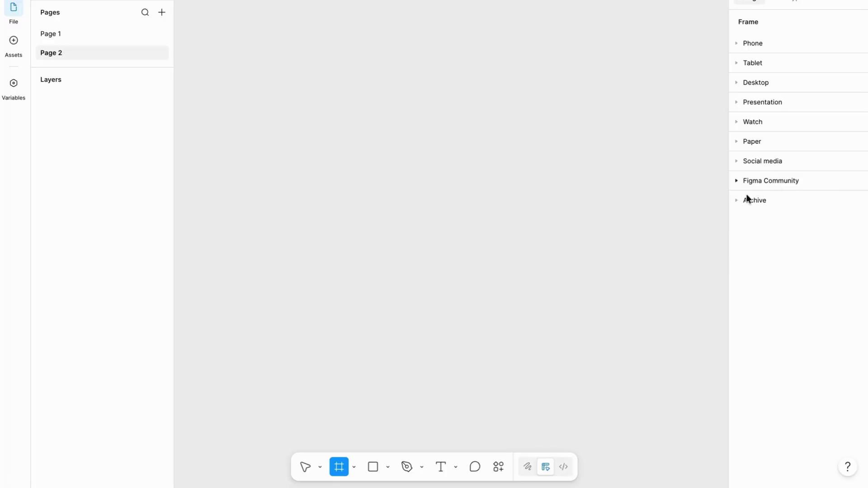
{"action": "left_click", "coordinate": [354, 468]}
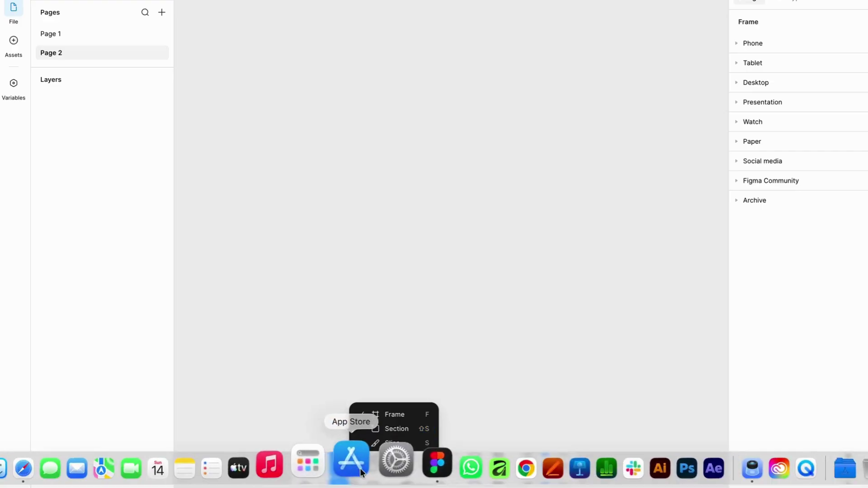
{"action": "left_click", "coordinate": [355, 466]}
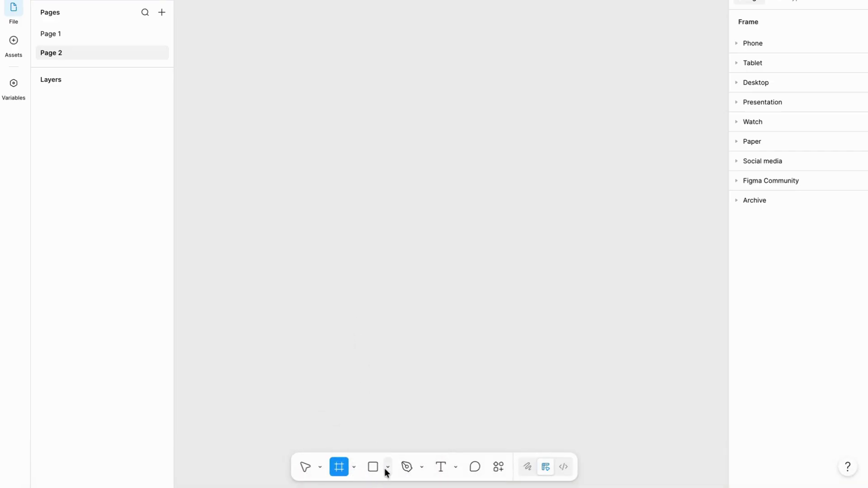
Step: Draw a rectangle about 639 × 669 on the canvas and delete it
{"action": "left_click", "coordinate": [387, 467]}
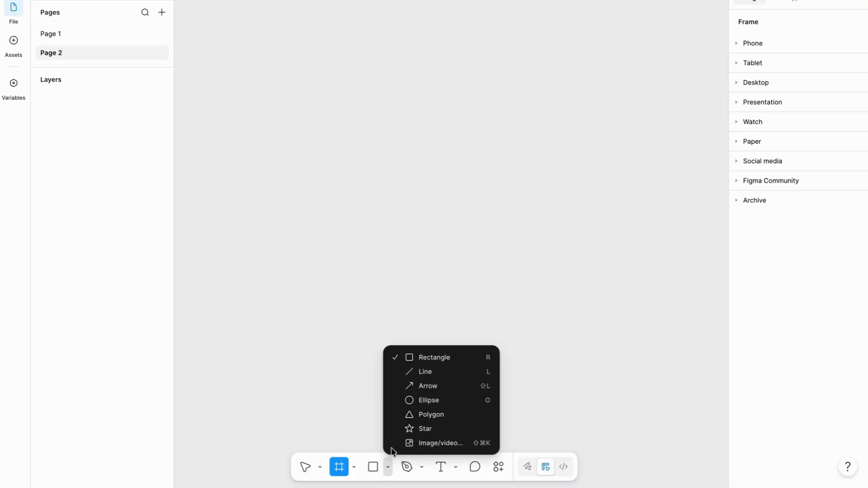
{"action": "left_click", "coordinate": [425, 356]}
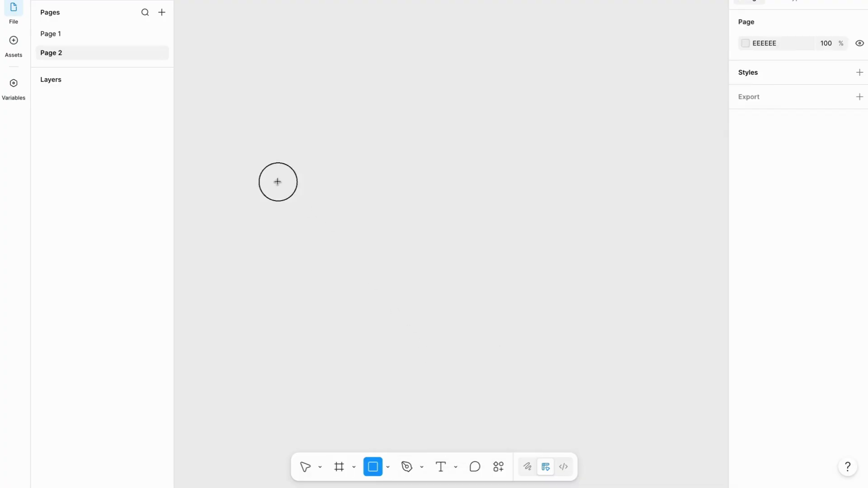
{"action": "left_click_drag", "start_coordinate": [277, 181], "coordinate": [433, 344]}
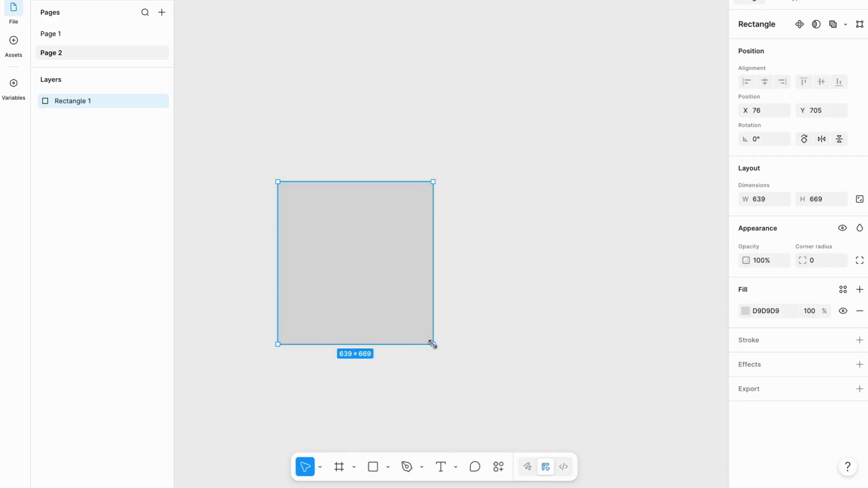
{"action": "key", "text": "Delete"}
Step: Draw a slanted line about 199 long with the Line tool and undo it
{"action": "left_click", "coordinate": [389, 466]}
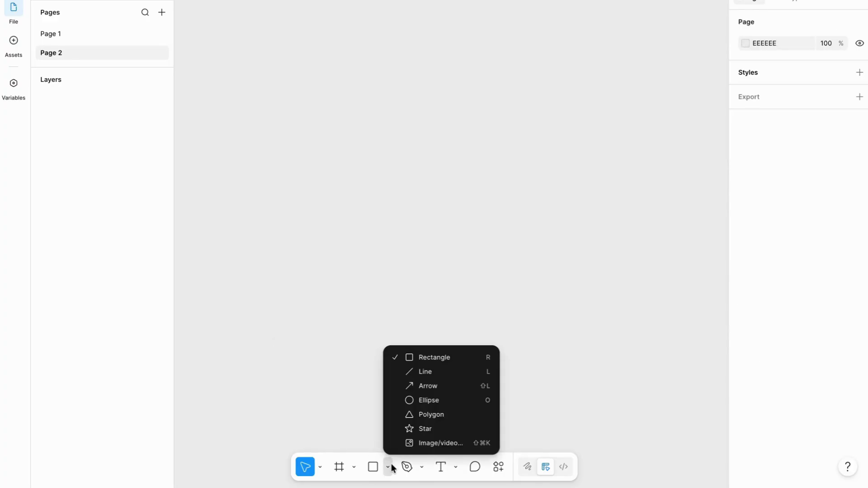
{"action": "left_click", "coordinate": [430, 370]}
{"action": "left_click_drag", "start_coordinate": [271, 298], "coordinate": [419, 338]}
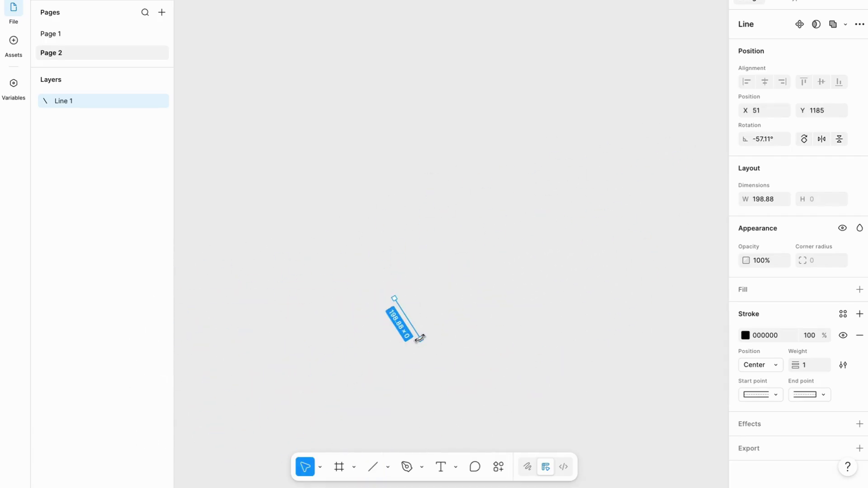
{"action": "key", "text": "ctrl+z"}
Step: Draw a wide ellipse in the middle of the canvas and delete it
{"action": "left_click", "coordinate": [388, 467]}
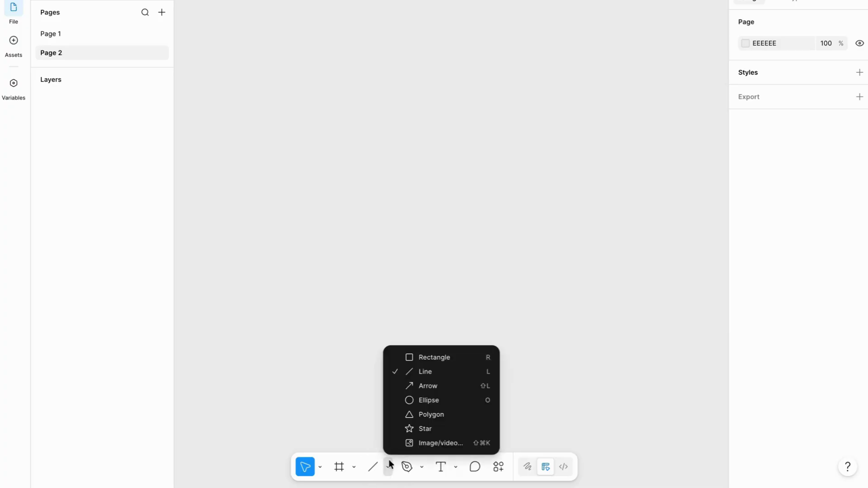
{"action": "left_click", "coordinate": [428, 399]}
{"action": "left_click_drag", "start_coordinate": [367, 142], "coordinate": [568, 297]}
{"action": "left_click_drag", "start_coordinate": [307, 269], "coordinate": [460, 340]}
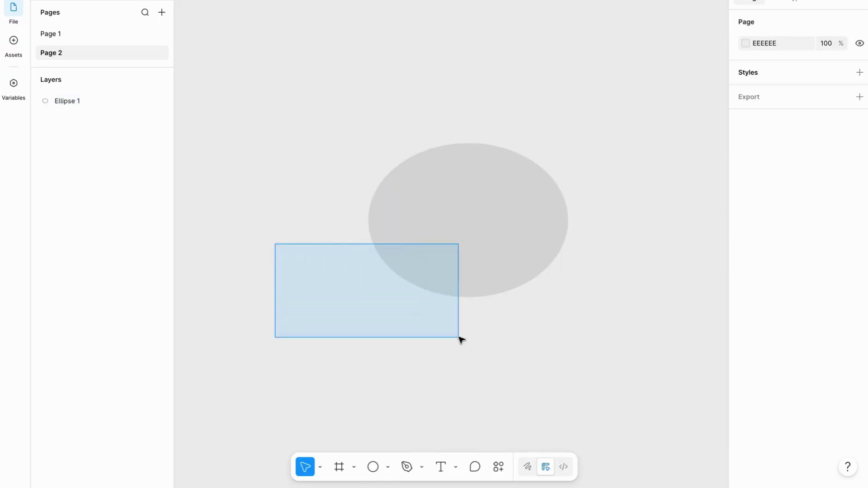
{"action": "key", "text": "Delete"}
Step: Draw a five-pointed star in the middle of the canvas with the Star tool and delete it
{"action": "left_click", "coordinate": [388, 467]}
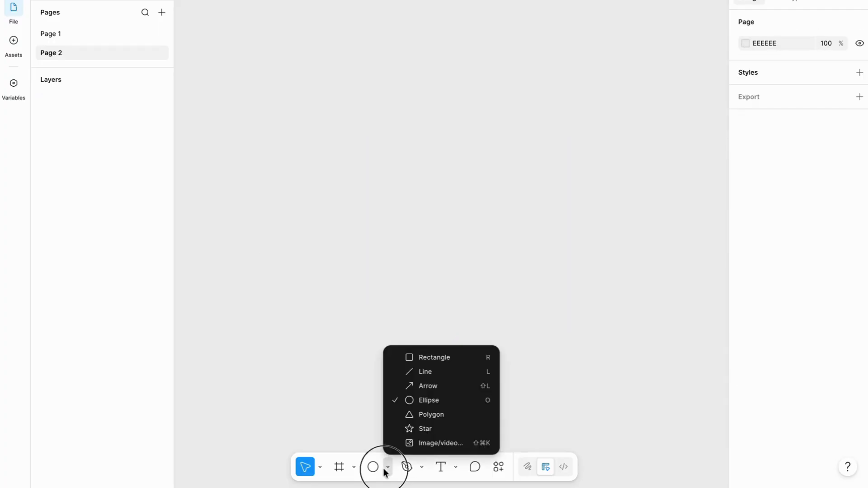
{"action": "left_click", "coordinate": [402, 428]}
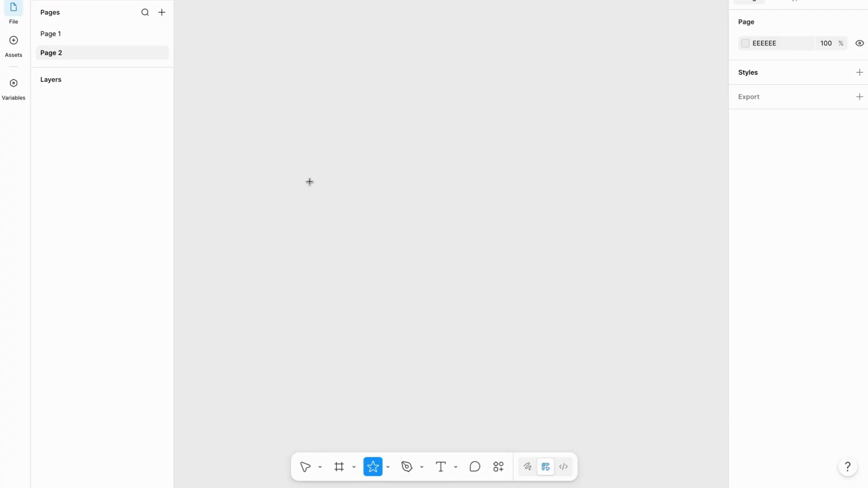
{"action": "left_click_drag", "start_coordinate": [310, 182], "coordinate": [501, 353]}
{"action": "left_click", "coordinate": [576, 382]}
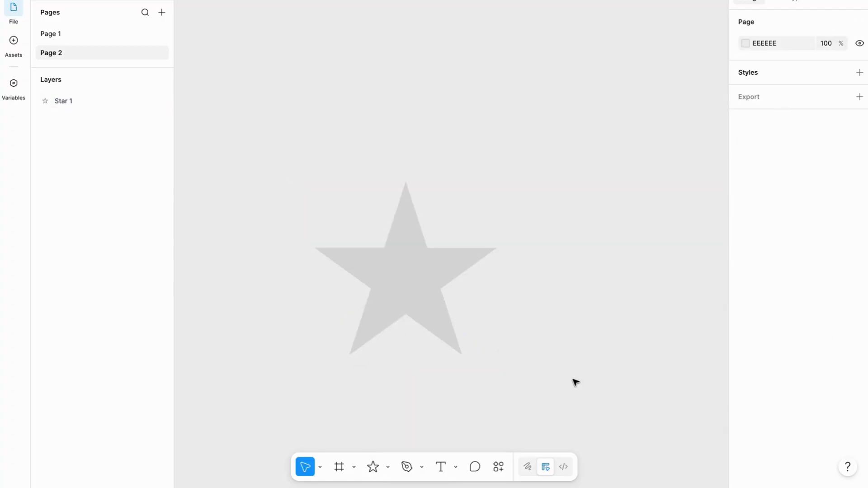
{"action": "left_click", "coordinate": [444, 295]}
{"action": "key", "text": "Delete"}
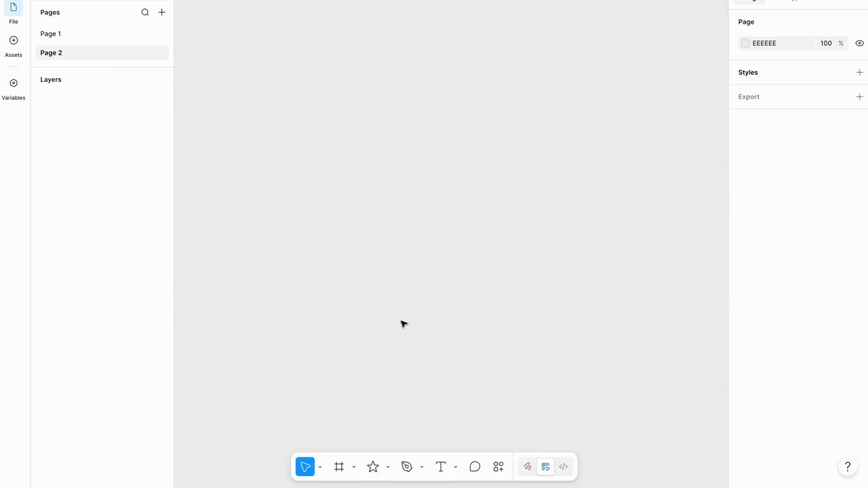
Step: Draw a triangle about 857 × 857 with the Polygon tool and delete it
{"action": "left_click", "coordinate": [388, 467]}
{"action": "left_click", "coordinate": [398, 414]}
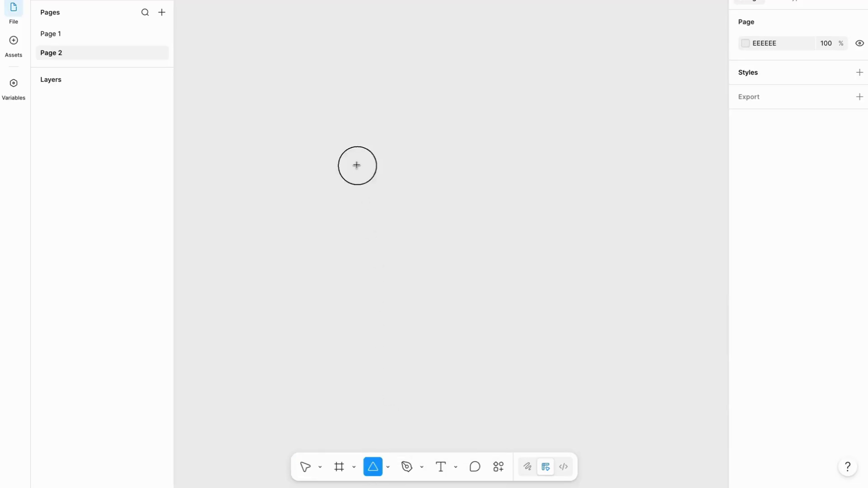
{"action": "left_click_drag", "start_coordinate": [357, 165], "coordinate": [566, 373]}
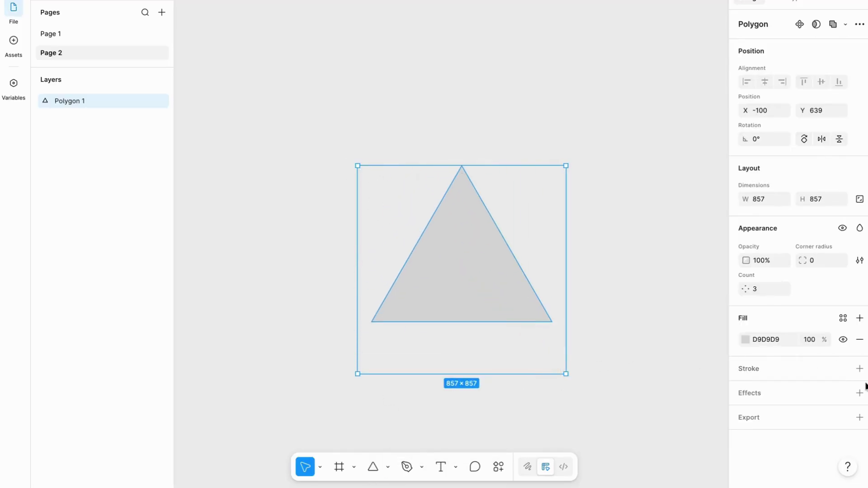
{"action": "mouse_move", "coordinate": [743, 291]}
{"action": "left_mouse_down"}
{"action": "mouse_move", "coordinate": [853, 289]}
{"action": "mouse_move", "coordinate": [44, 286]}
{"action": "mouse_move", "coordinate": [837, 281]}
{"action": "mouse_move", "coordinate": [729, 296]}
{"action": "mouse_move", "coordinate": [810, 289]}
{"action": "mouse_move", "coordinate": [807, 279]}
{"action": "mouse_move", "coordinate": [820, 264]}
{"action": "mouse_move", "coordinate": [741, 271]}
{"action": "mouse_move", "coordinate": [750, 270]}
{"action": "mouse_move", "coordinate": [738, 291]}
{"action": "left_mouse_up"}
{"action": "key", "text": "Delete"}
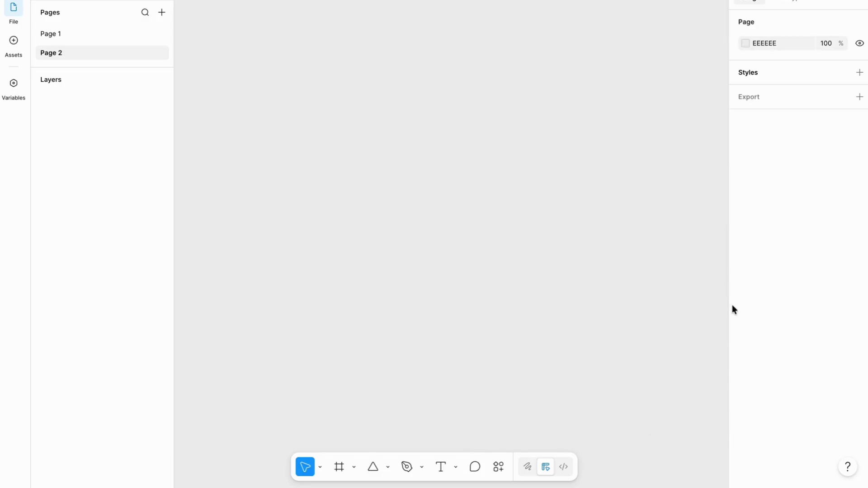
Step: Draw a closed four-point path with the Pen tool and bend its left edge outward into a curve
{"action": "left_click", "coordinate": [411, 465]}
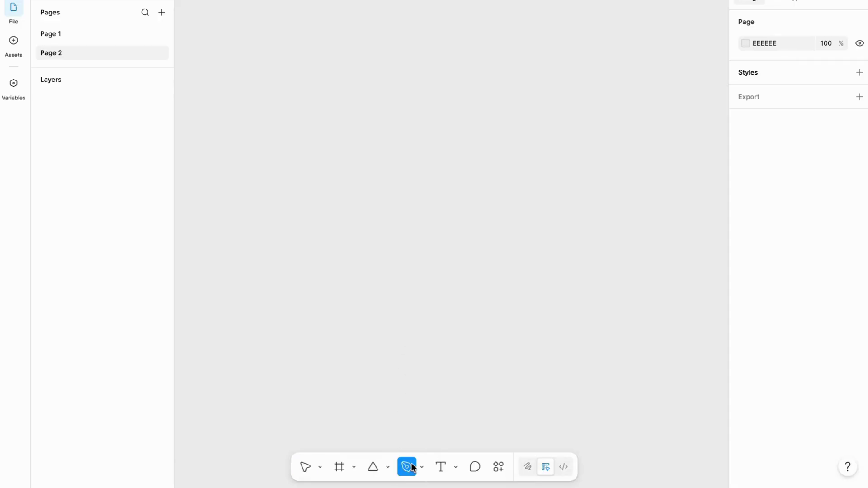
{"action": "left_click", "coordinate": [331, 210]}
{"action": "left_click", "coordinate": [587, 193]}
{"action": "left_click", "coordinate": [544, 383]}
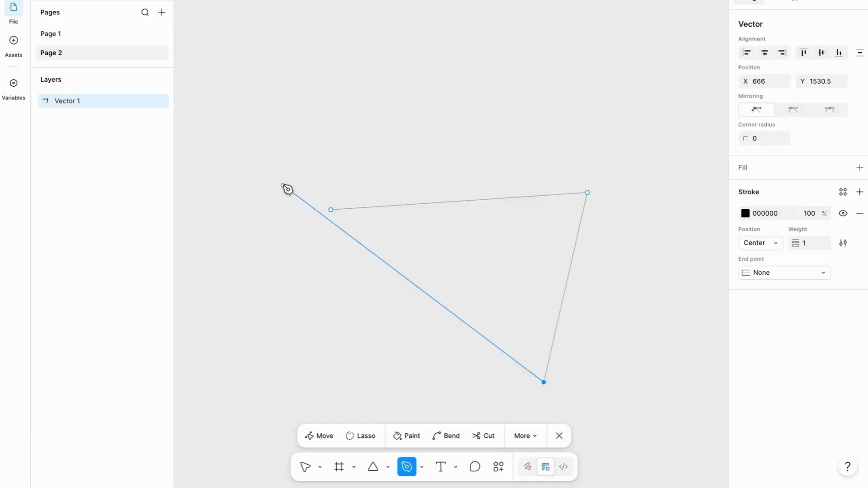
{"action": "left_click", "coordinate": [284, 345]}
{"action": "left_click", "coordinate": [331, 210]}
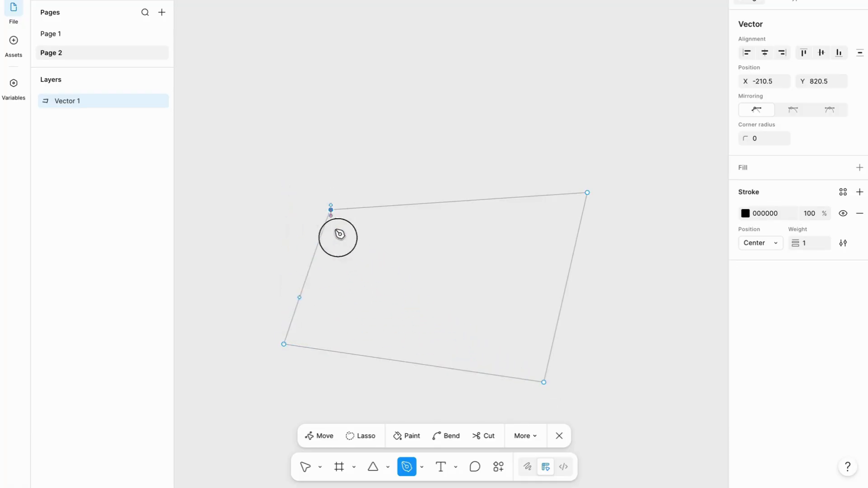
{"action": "left_click_drag", "start_coordinate": [339, 234], "coordinate": [488, 179]}
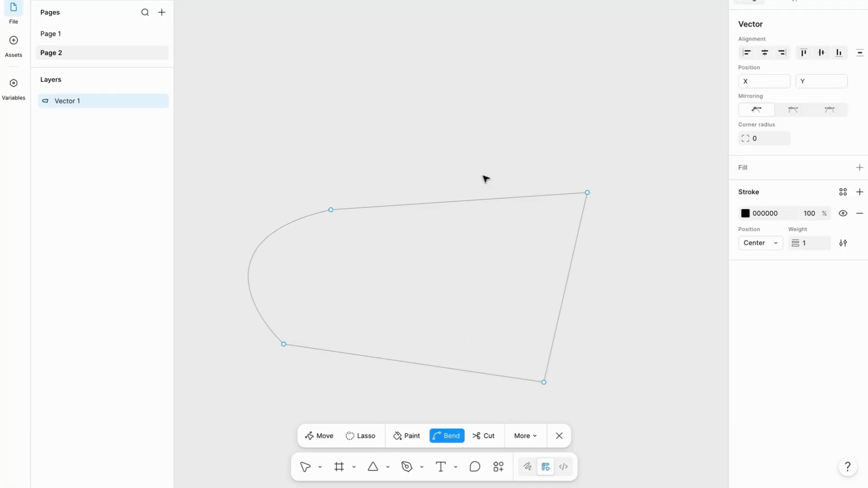
Step: Undo the bend and every point of the pen path, and return to the Move tool
{"action": "key", "text": "ctrl+z"}
{"action": "key", "text": "ctrl+z"}
{"action": "key", "text": "ctrl+z"}
{"action": "key", "text": "ctrl+z"}
{"action": "key", "text": "ctrl+z"}
{"action": "key", "text": "ctrl+z"}
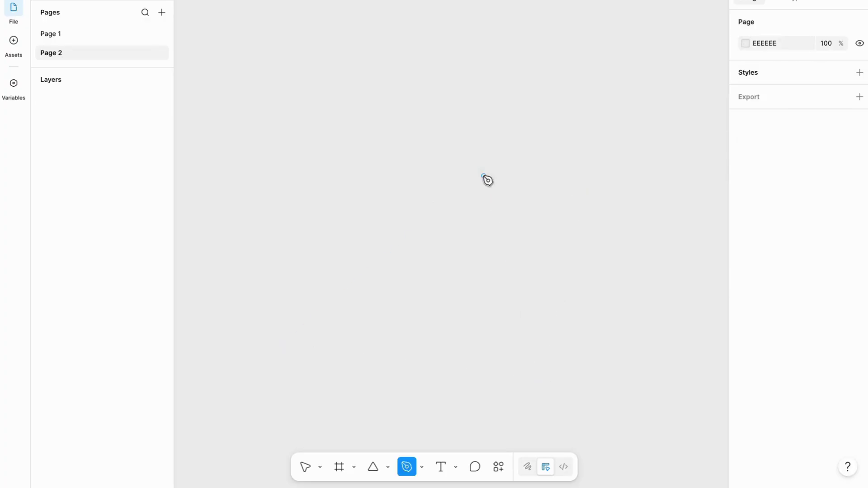
{"action": "left_click", "coordinate": [304, 468]}
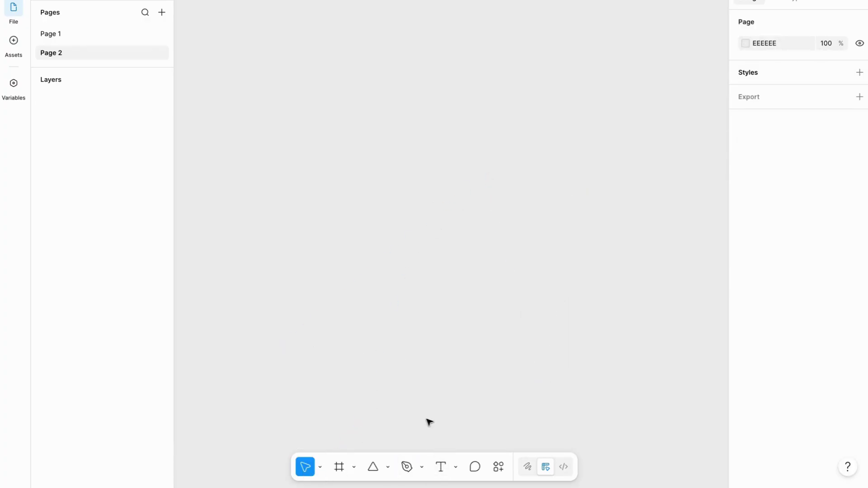
Step: Add the text "Please subscribe" in the upper middle of the canvas
{"action": "left_click", "coordinate": [442, 467]}
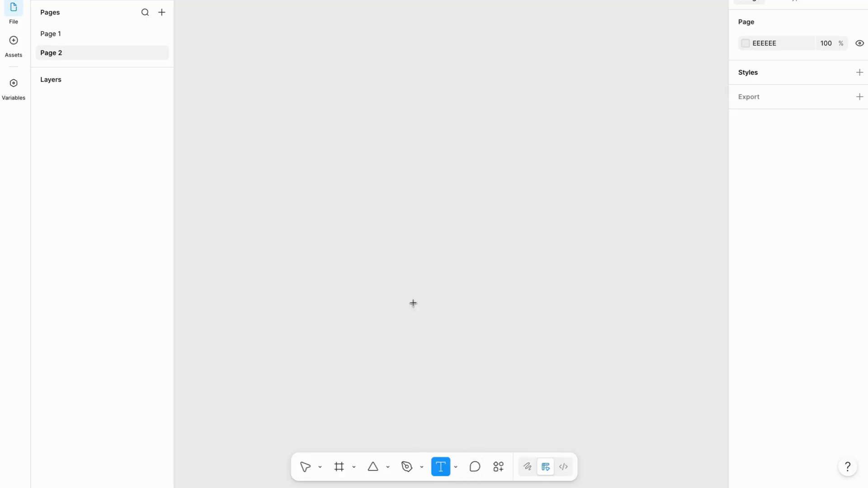
{"action": "left_click", "coordinate": [375, 149]}
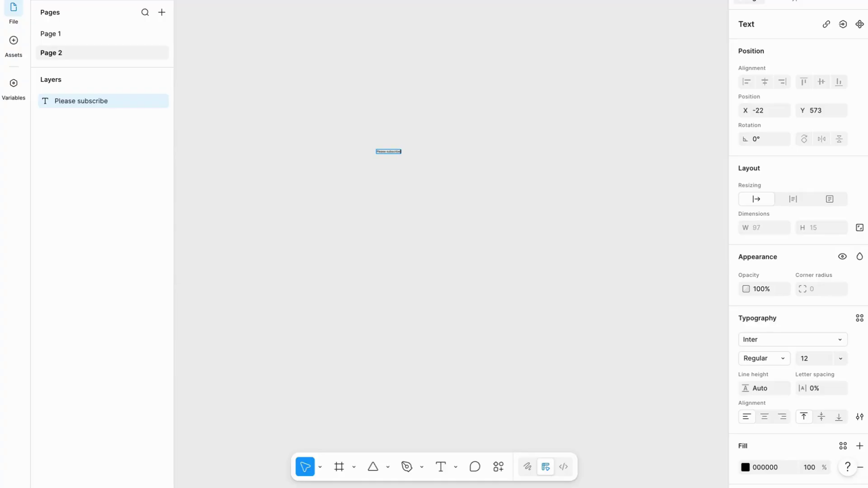
{"action": "scroll", "coordinate": [388, 135], "scroll_direction": "up", "scroll_amount": 5}
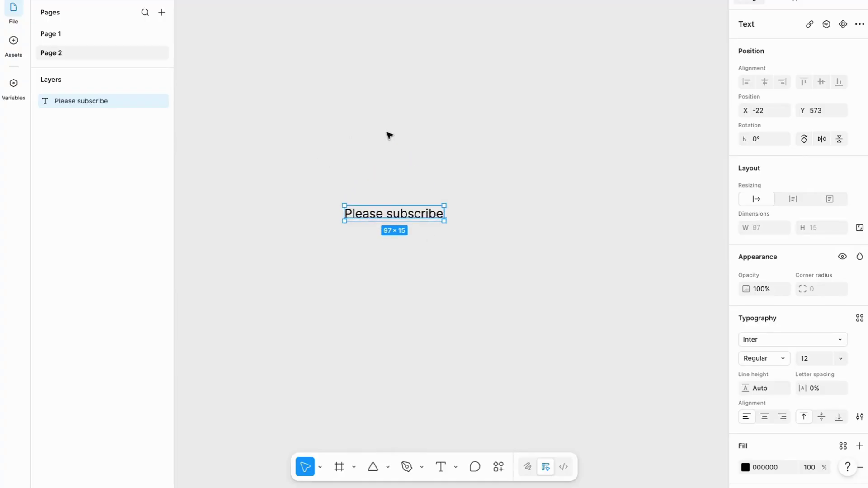
{"action": "scroll", "coordinate": [388, 196], "scroll_direction": "up", "scroll_amount": 5}
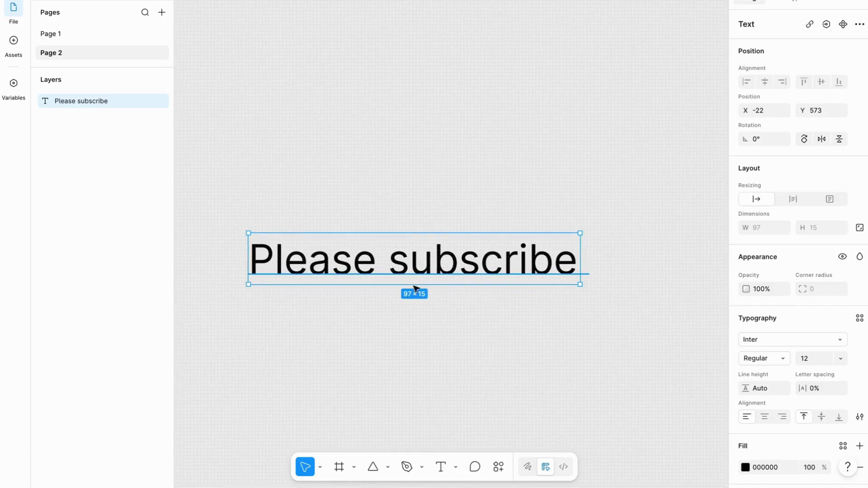
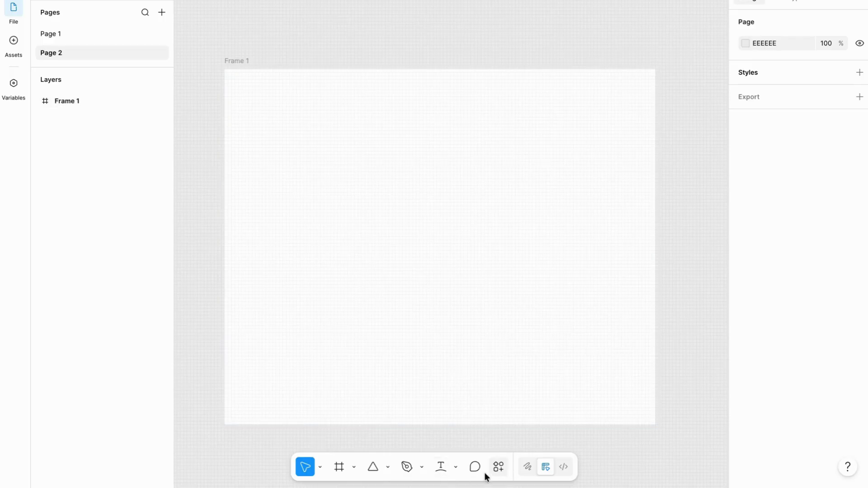
Step: Place an empty comment near Frame 1's upper-right corner, discard it and select the frame
{"action": "left_click", "coordinate": [473, 470]}
{"action": "left_click", "coordinate": [589, 136]}
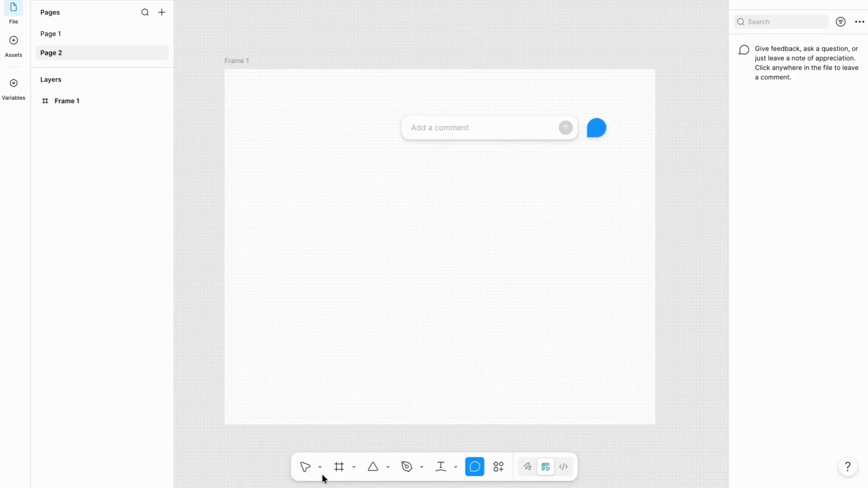
{"action": "left_click", "coordinate": [306, 468]}
{"action": "left_click", "coordinate": [617, 126]}
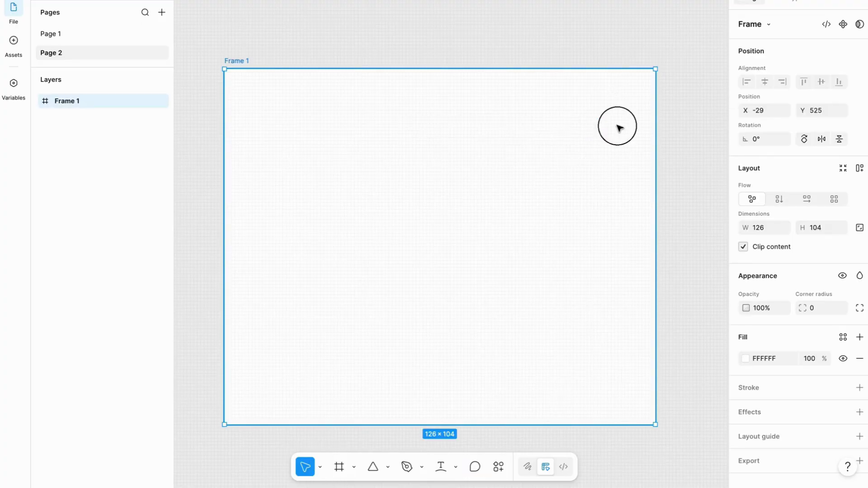
{"action": "scroll", "coordinate": [516, 329], "scroll_direction": "down", "scroll_amount": 3}
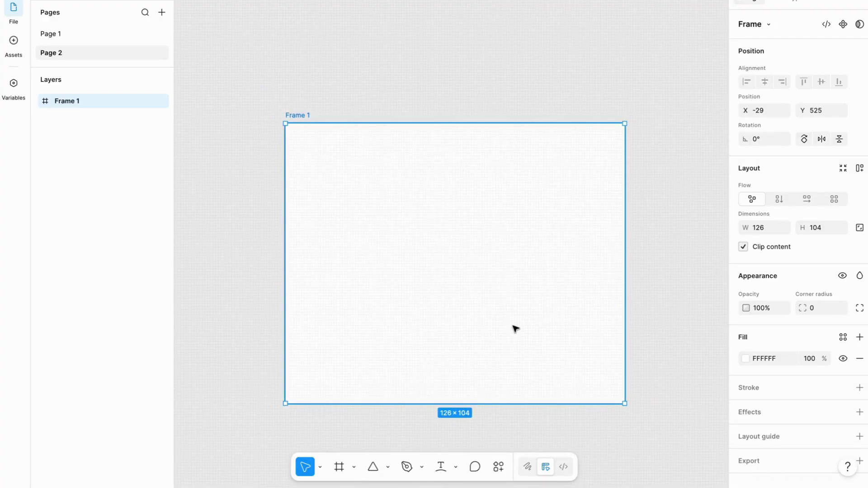
{"action": "scroll", "coordinate": [515, 328], "scroll_direction": "right", "scroll_amount": 2}
{"action": "scroll", "coordinate": [516, 329], "scroll_direction": "up", "scroll_amount": 2}
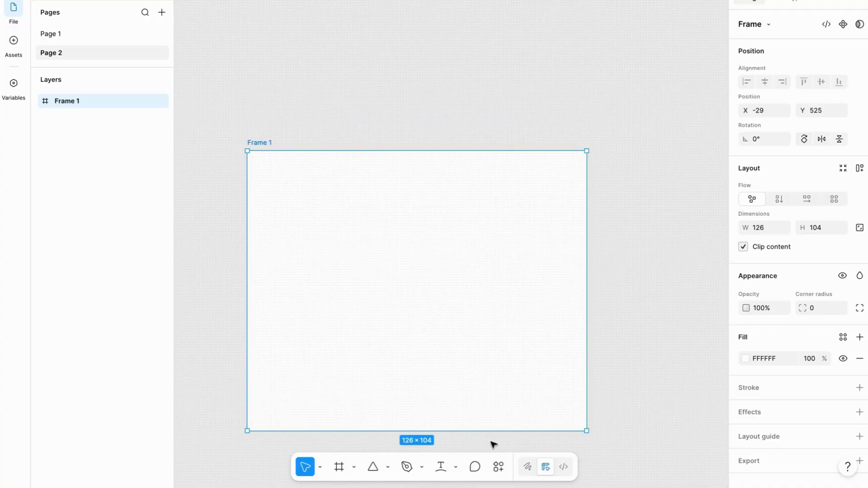
Step: Start a comment near Frame 1's top edge with an "@" mention and discard it
{"action": "left_click", "coordinate": [476, 473]}
{"action": "left_click", "coordinate": [506, 175]}
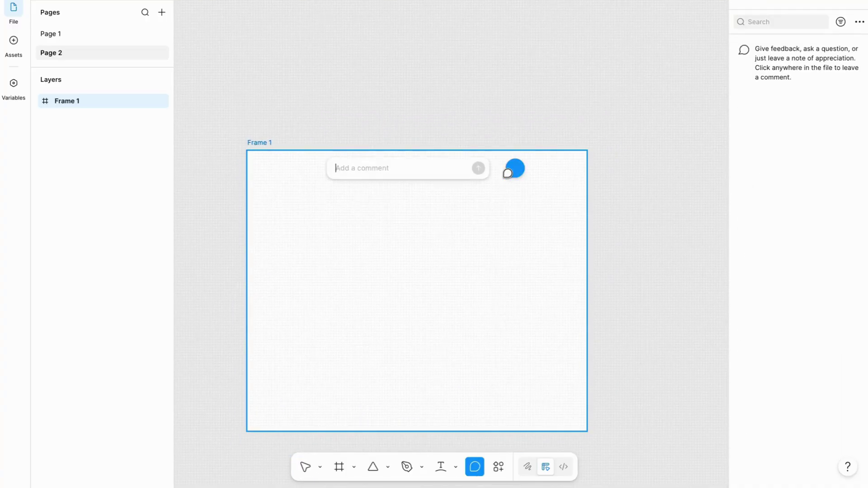
{"action": "type", "text": "@"}
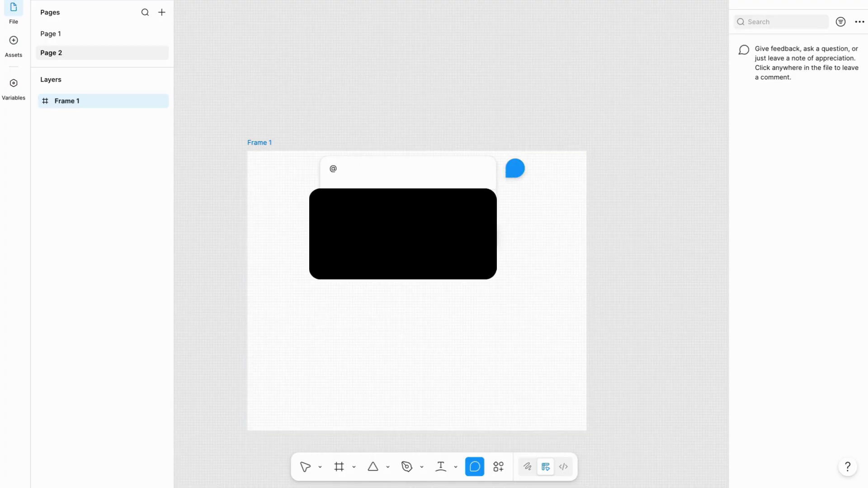
{"action": "key", "text": "Escape"}
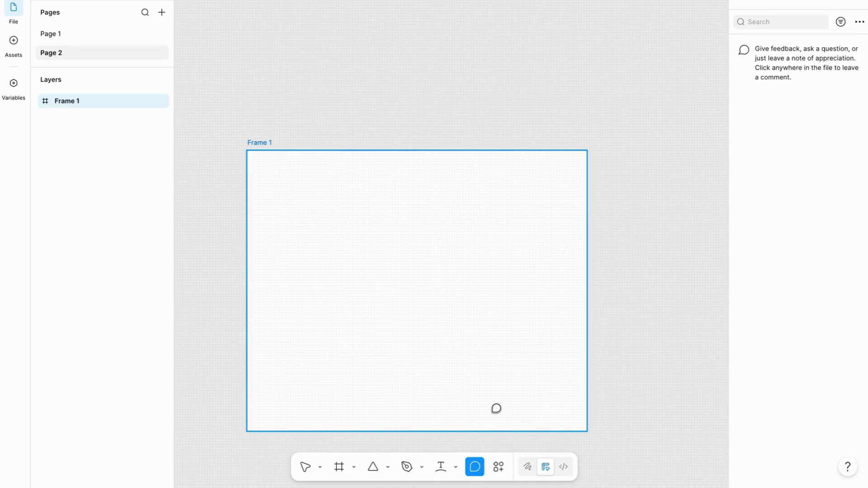
Step: Examine the recent and suggested actions, plugins and widgets, and close the list
{"action": "left_click", "coordinate": [499, 470]}
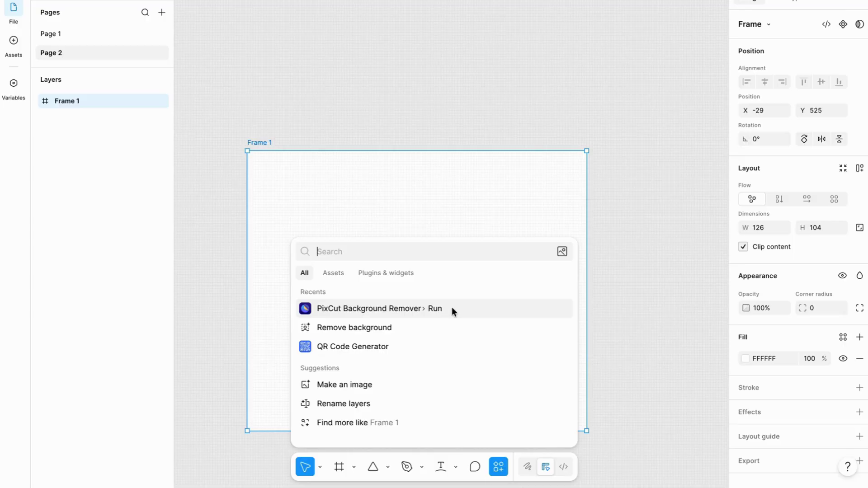
{"action": "left_click", "coordinate": [217, 321]}
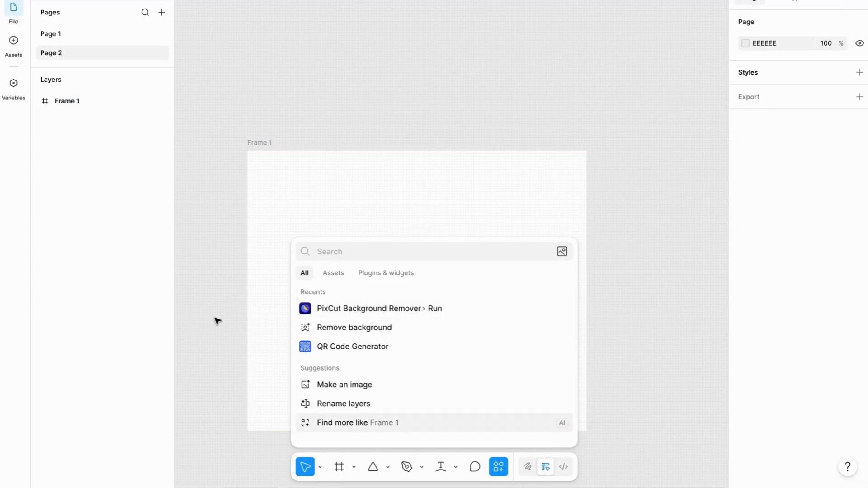
{"action": "left_click", "coordinate": [635, 241]}
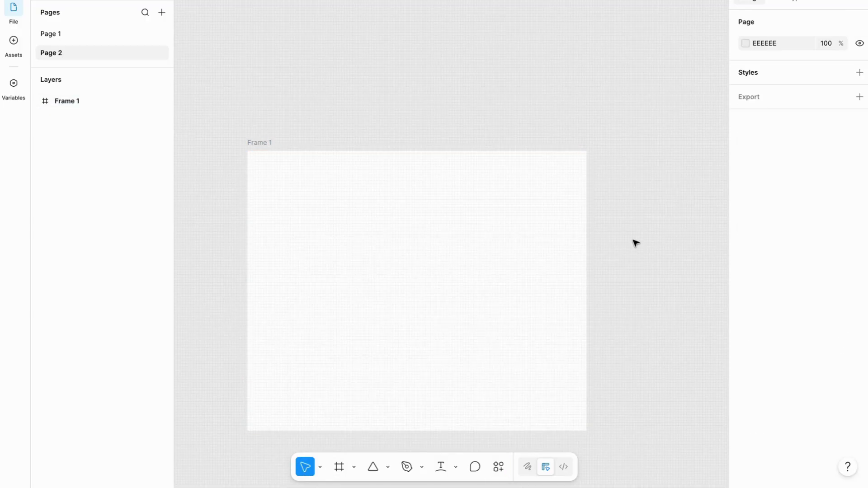
Step: Switch to Draw mode, scribble a black weight-2 Pencil stroke across Frame 1, undo it and dismiss the stroke-sampling tip
{"action": "left_click", "coordinate": [528, 468]}
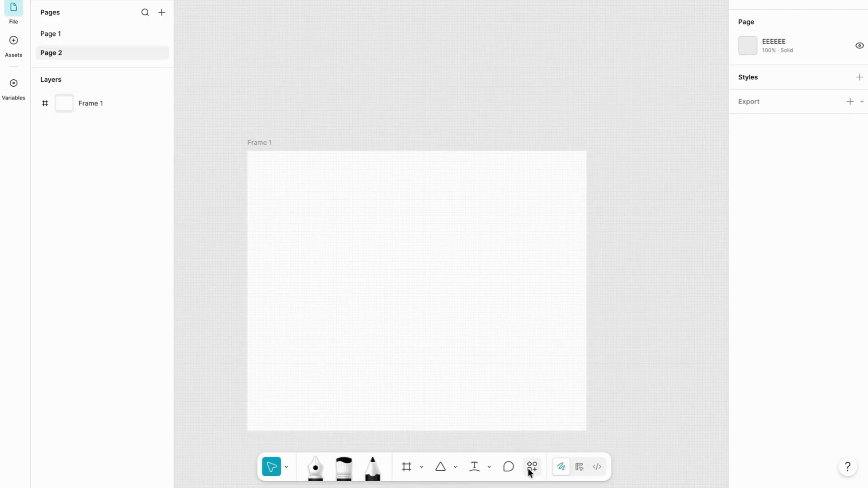
{"action": "left_click", "coordinate": [374, 467]}
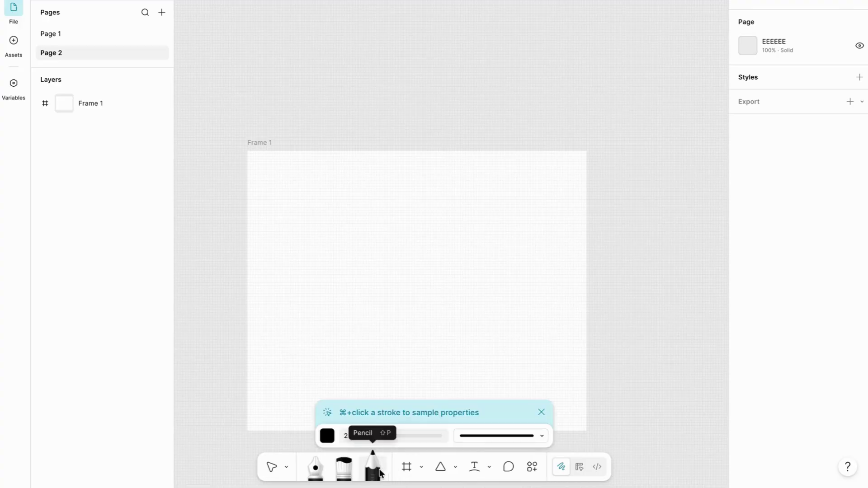
{"action": "mouse_move", "coordinate": [393, 265]}
{"action": "left_mouse_down"}
{"action": "mouse_move", "coordinate": [424, 341]}
{"action": "mouse_move", "coordinate": [446, 229]}
{"action": "mouse_move", "coordinate": [477, 252]}
{"action": "mouse_move", "coordinate": [367, 275]}
{"action": "mouse_move", "coordinate": [320, 321]}
{"action": "mouse_move", "coordinate": [436, 282]}
{"action": "mouse_move", "coordinate": [415, 307]}
{"action": "mouse_move", "coordinate": [476, 138]}
{"action": "mouse_move", "coordinate": [538, 202]}
{"action": "mouse_move", "coordinate": [539, 334]}
{"action": "mouse_move", "coordinate": [485, 378]}
{"action": "mouse_move", "coordinate": [471, 371]}
{"action": "mouse_move", "coordinate": [499, 379]}
{"action": "mouse_move", "coordinate": [699, 312]}
{"action": "mouse_move", "coordinate": [659, 300]}
{"action": "mouse_move", "coordinate": [676, 289]}
{"action": "left_mouse_up"}
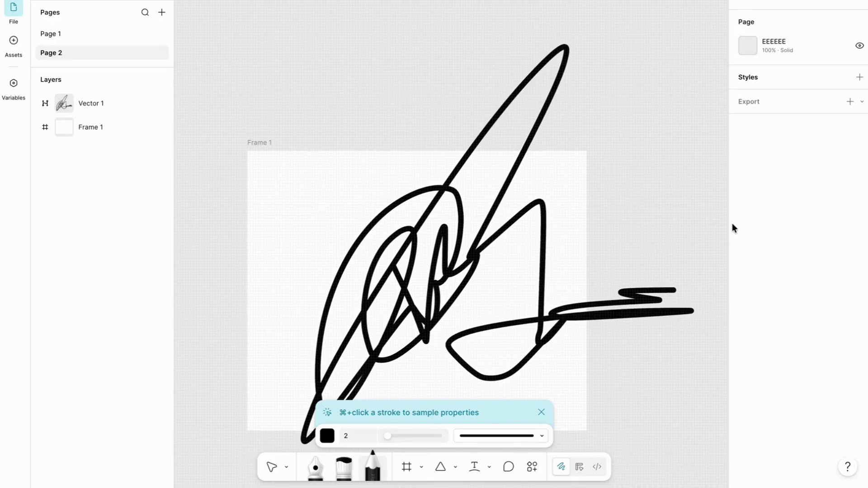
{"action": "key", "text": "super+z"}
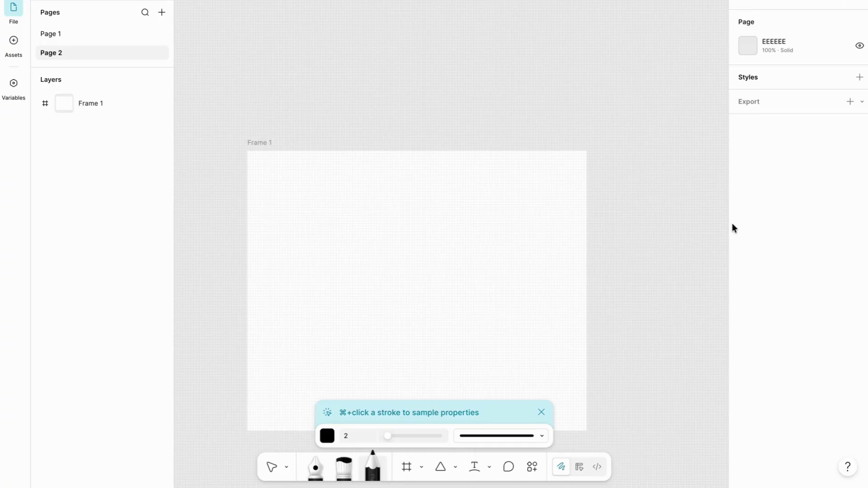
{"action": "left_click", "coordinate": [540, 413]}
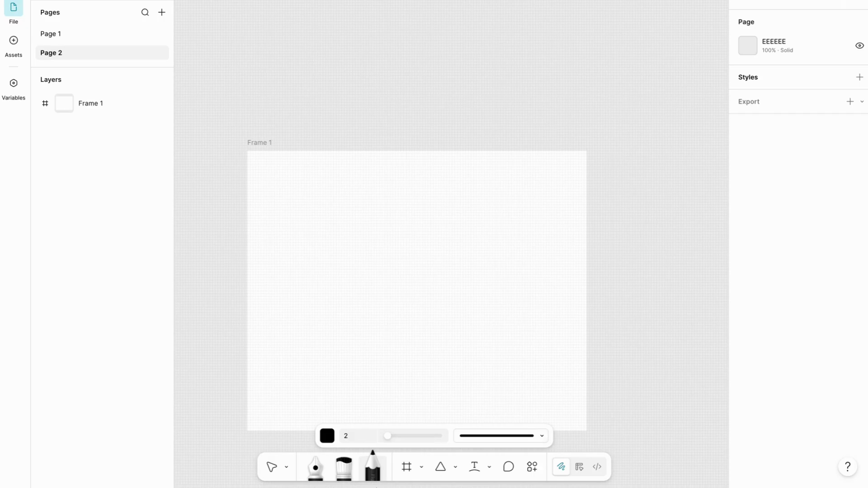
Step: Paint a black size-16 Brush stroke inside Frame 1 and undo it
{"action": "left_click", "coordinate": [341, 453]}
{"action": "mouse_move", "coordinate": [355, 244]}
{"action": "left_mouse_down"}
{"action": "mouse_move", "coordinate": [356, 225]}
{"action": "mouse_move", "coordinate": [400, 258]}
{"action": "mouse_move", "coordinate": [402, 276]}
{"action": "mouse_move", "coordinate": [448, 278]}
{"action": "mouse_move", "coordinate": [498, 311]}
{"action": "mouse_move", "coordinate": [485, 362]}
{"action": "mouse_move", "coordinate": [484, 335]}
{"action": "left_mouse_up"}
{"action": "mouse_move", "coordinate": [405, 483]}
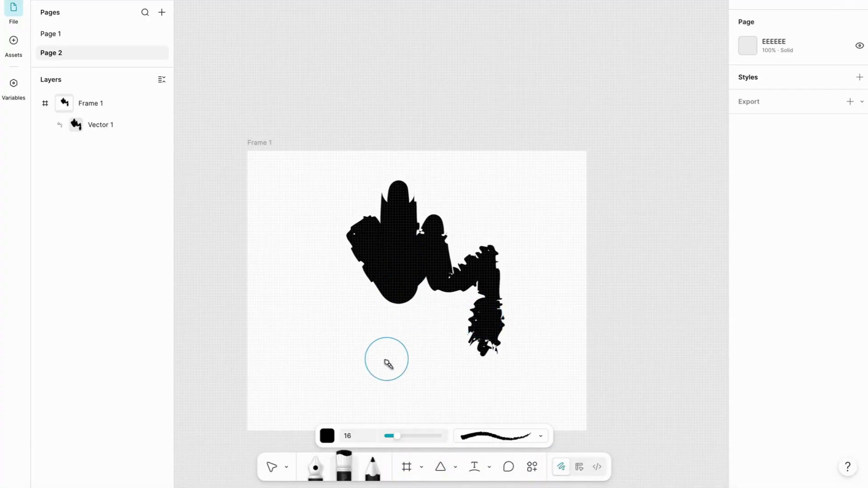
{"action": "key", "text": "ctrl+z"}
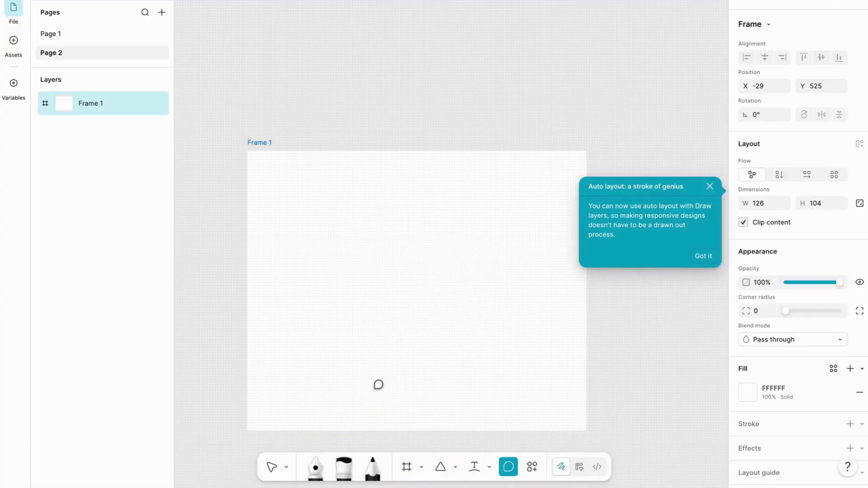
Step: Return from Draw mode to Design mode, check the Dev Mode upgrade offer and go back, then select Frame 1 with the Move tool
{"action": "key", "text": "c"}
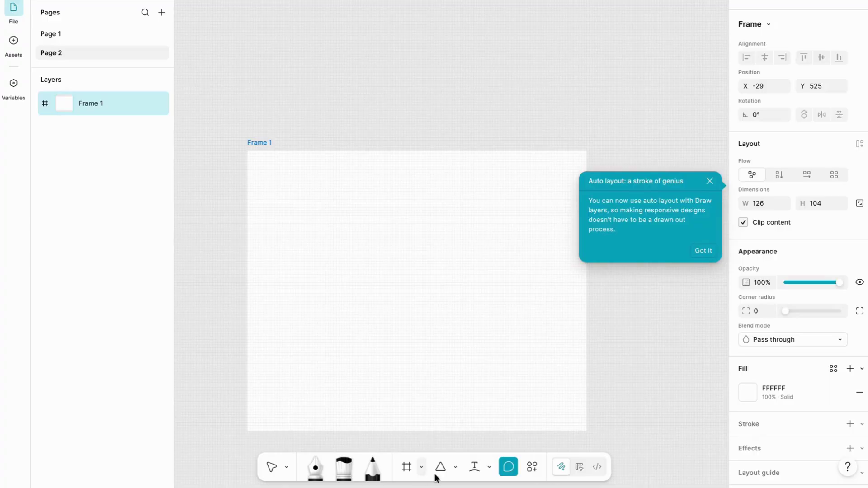
{"action": "left_click", "coordinate": [580, 468]}
{"action": "left_click", "coordinate": [600, 467]}
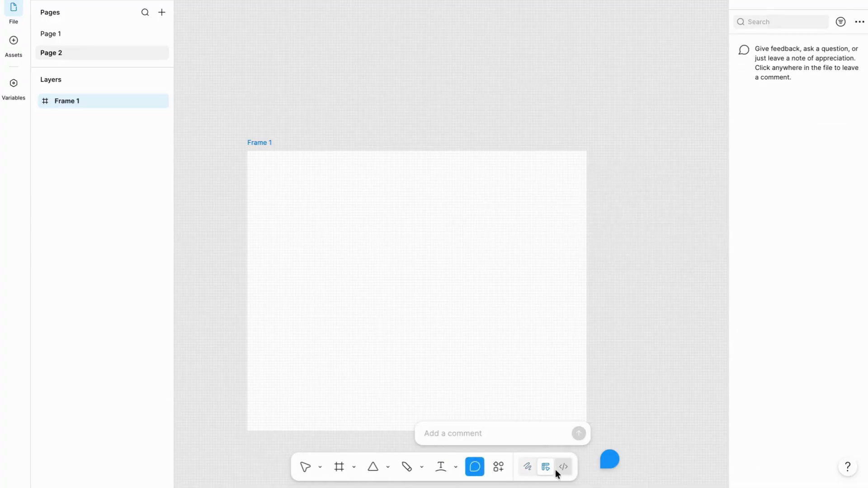
{"action": "left_click", "coordinate": [564, 467]}
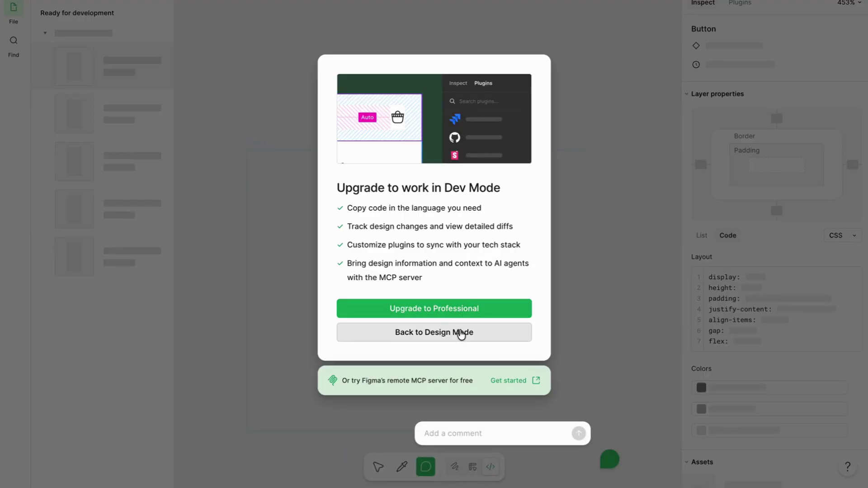
{"action": "left_click", "coordinate": [460, 332]}
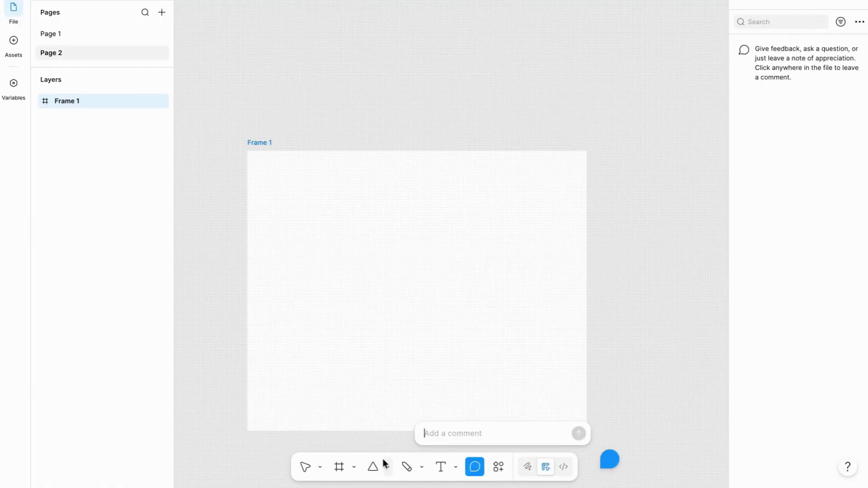
{"action": "left_click", "coordinate": [304, 467]}
{"action": "left_click", "coordinate": [384, 283]}
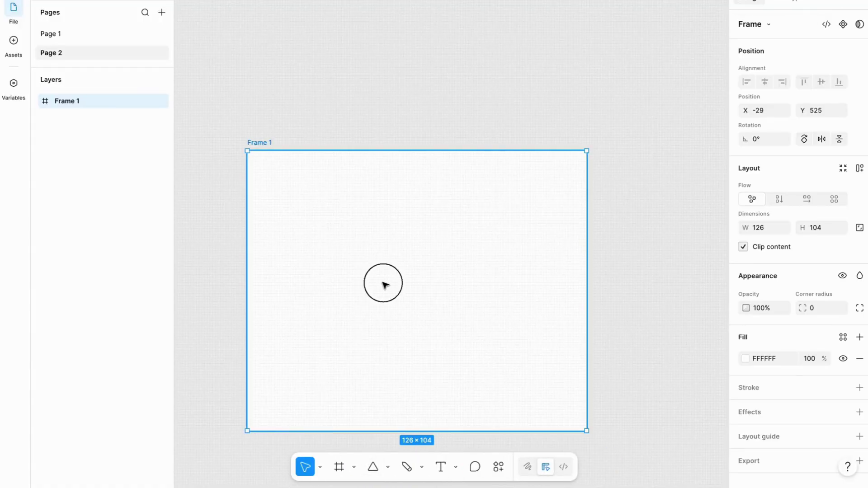
Step: Draw two default grey rectangles in Frame 1, one in the lower middle and one about 73 × 28 above it
{"action": "left_click", "coordinate": [388, 467]}
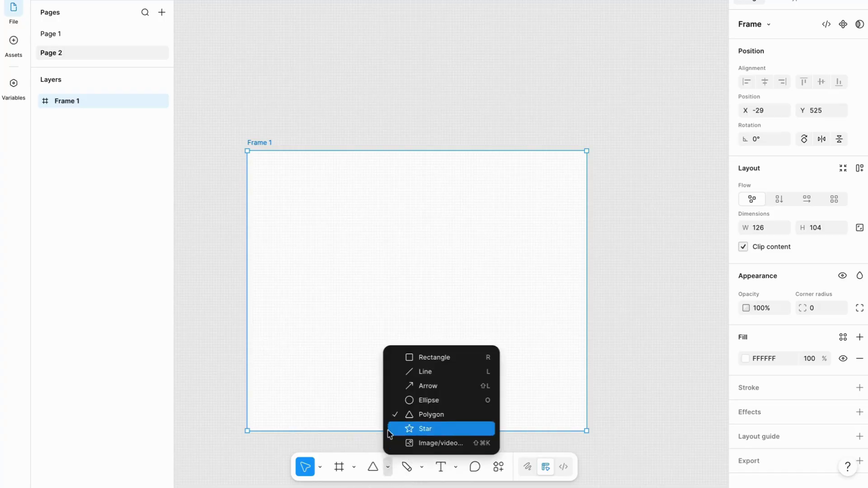
{"action": "left_click", "coordinate": [422, 357]}
{"action": "left_click_drag", "start_coordinate": [334, 286], "coordinate": [508, 408]}
{"action": "left_click", "coordinate": [346, 184]}
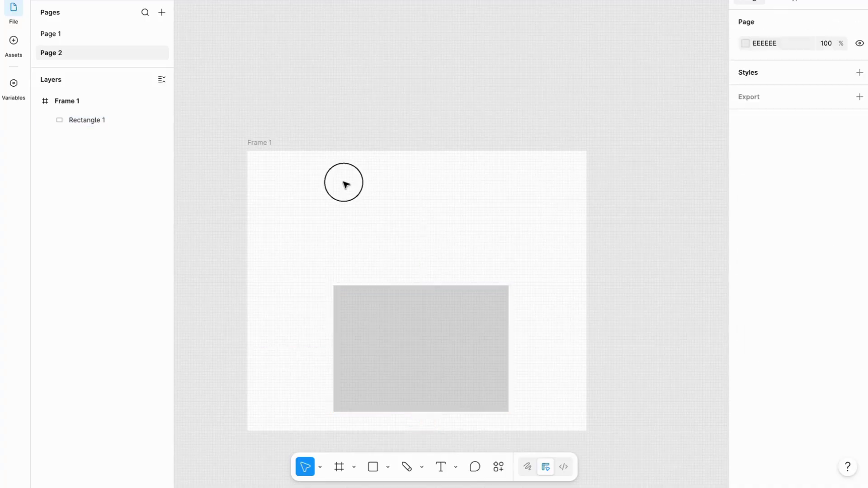
{"action": "left_click", "coordinate": [374, 467]}
{"action": "left_click_drag", "start_coordinate": [376, 192], "coordinate": [573, 267]}
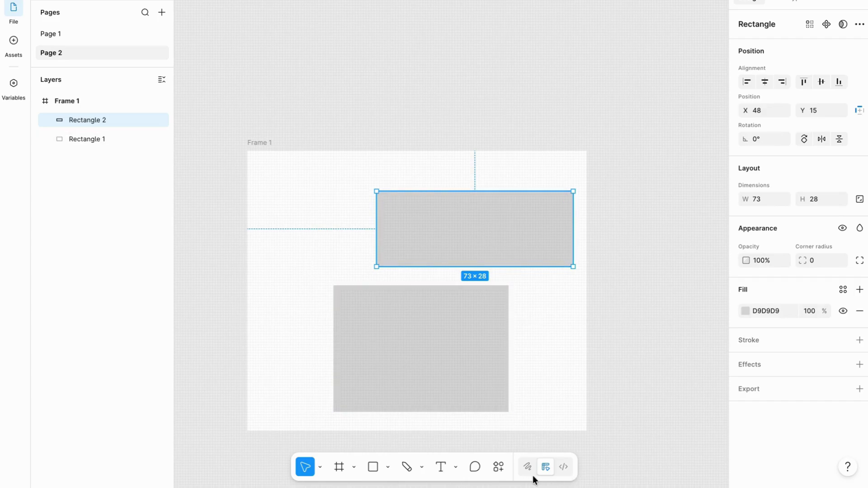
Step: Delete both rectangles from Frame 1
{"action": "left_click", "coordinate": [469, 349], "text": "shift"}
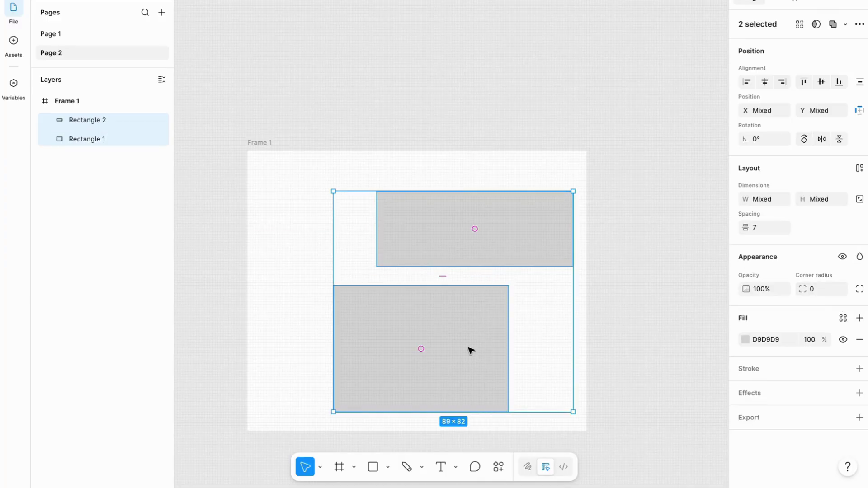
{"action": "key", "text": "Delete"}
{"action": "scroll", "coordinate": [380, 180], "scroll_direction": "down", "scroll_amount": 2}
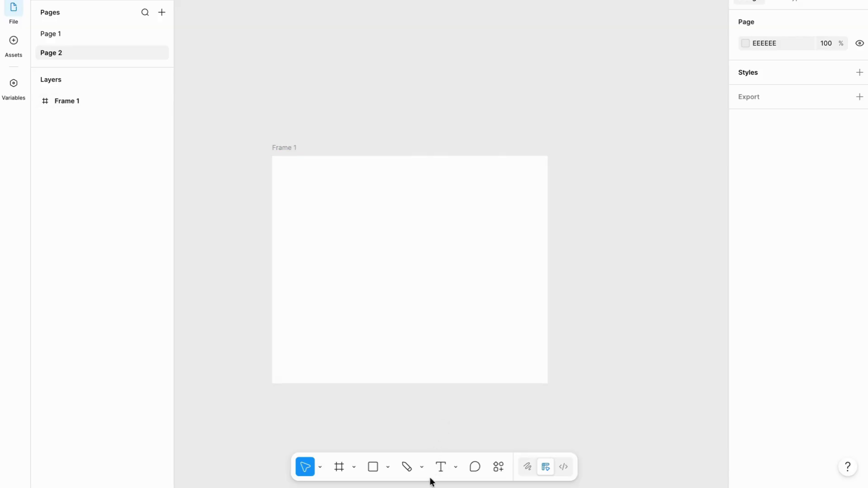
Step: Swap the Pencil for the Pen tool, and draw a rectangle about 69 × 49 near the middle of Frame 1
{"action": "left_click", "coordinate": [422, 467]}
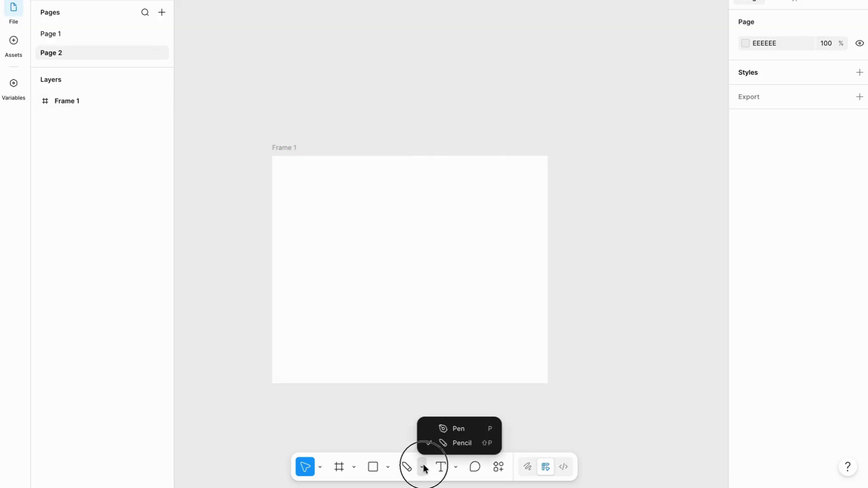
{"action": "left_click", "coordinate": [441, 429]}
{"action": "left_click", "coordinate": [373, 467]}
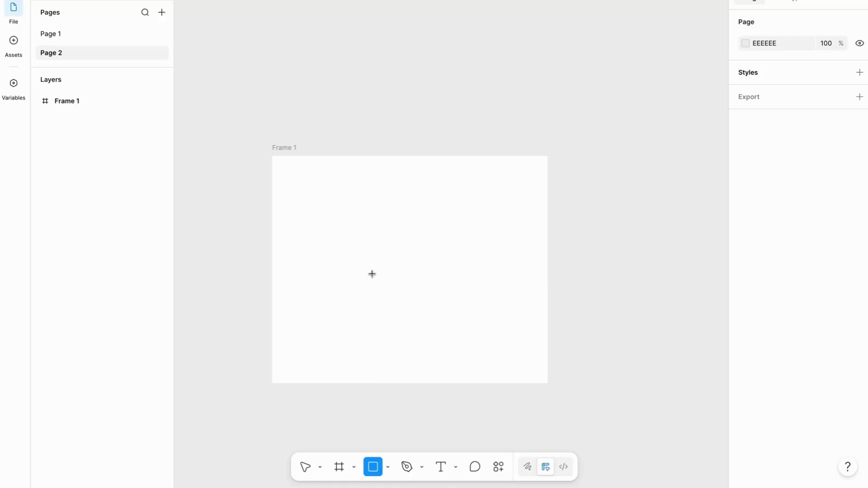
{"action": "left_click_drag", "start_coordinate": [314, 217], "coordinate": [464, 324]}
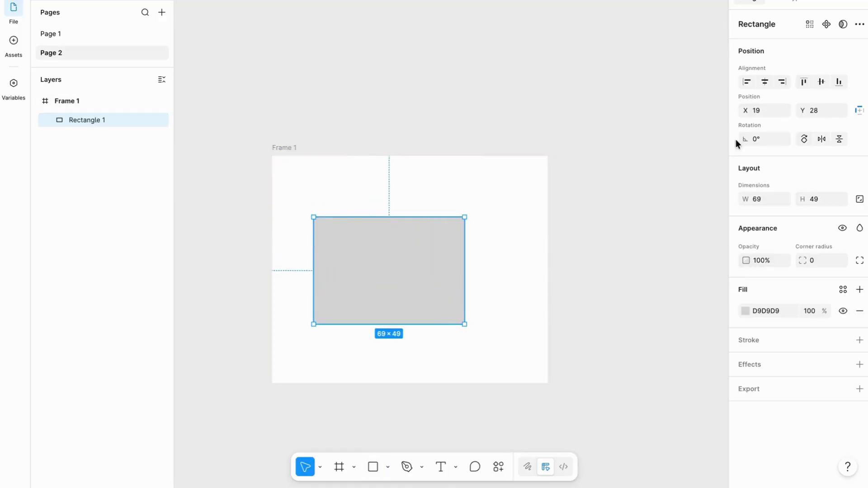
Step: Try the rectangle's left, horizontal center, right, bottom, vertical center and top alignments, finishing in Frame 1's top-right corner
{"action": "left_click", "coordinate": [747, 82]}
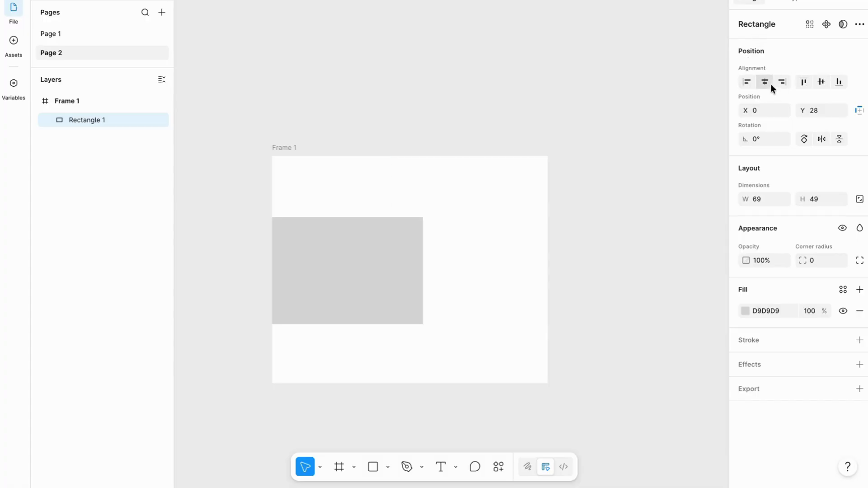
{"action": "left_click", "coordinate": [765, 82]}
{"action": "left_click", "coordinate": [782, 82]}
{"action": "left_click", "coordinate": [839, 82]}
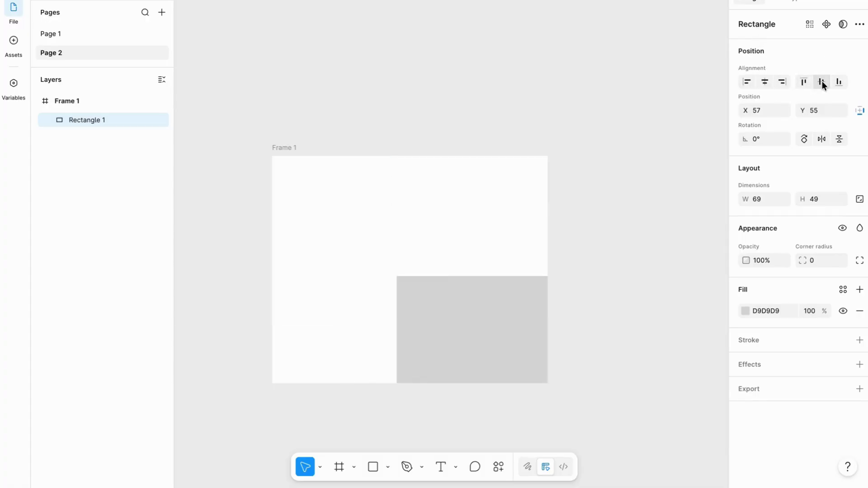
{"action": "left_click", "coordinate": [821, 81]}
{"action": "left_click", "coordinate": [803, 82]}
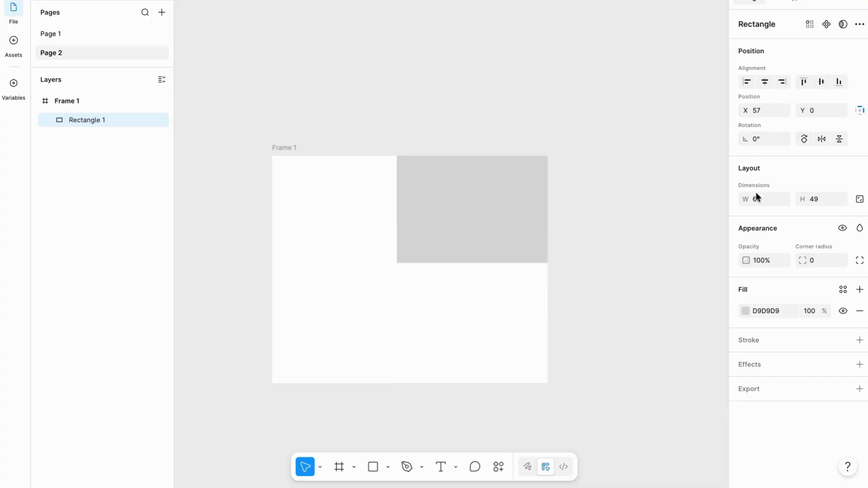
Step: Rotate the rectangle to 126° and reset it to 0°, and resize it to 80 wide by 14 high
{"action": "mouse_move", "coordinate": [743, 139]}
{"action": "left_mouse_down"}
{"action": "mouse_move", "coordinate": [145, 180]}
{"action": "mouse_move", "coordinate": [740, 139]}
{"action": "left_mouse_up"}
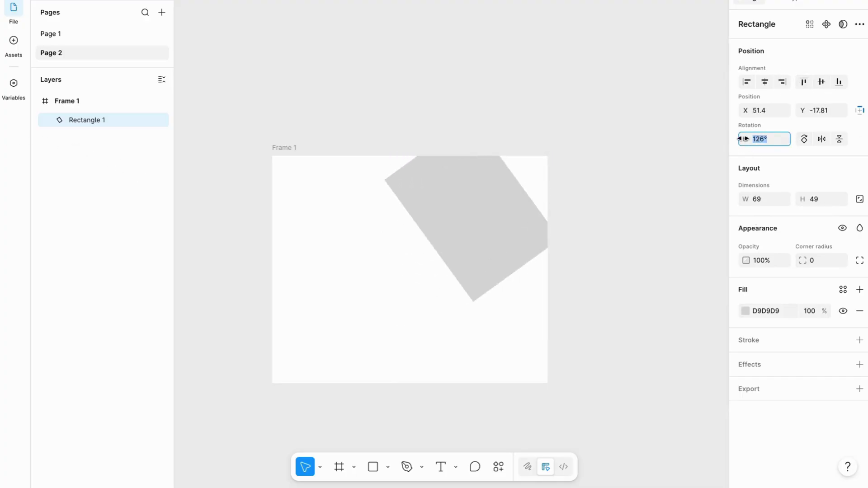
{"action": "type", "text": "0"}
{"action": "key", "text": "Return"}
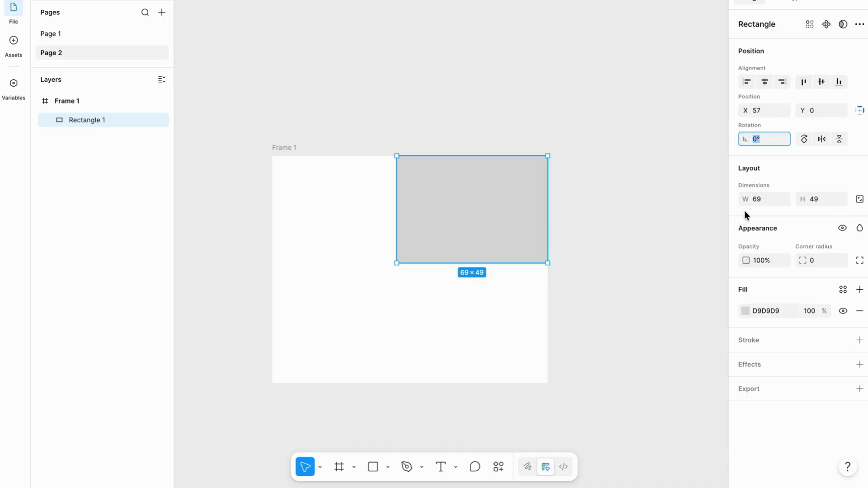
{"action": "mouse_move", "coordinate": [744, 199]}
{"action": "left_mouse_down"}
{"action": "mouse_move", "coordinate": [586, 230]}
{"action": "mouse_move", "coordinate": [707, 232]}
{"action": "mouse_move", "coordinate": [682, 235]}
{"action": "mouse_move", "coordinate": [744, 198]}
{"action": "left_mouse_up"}
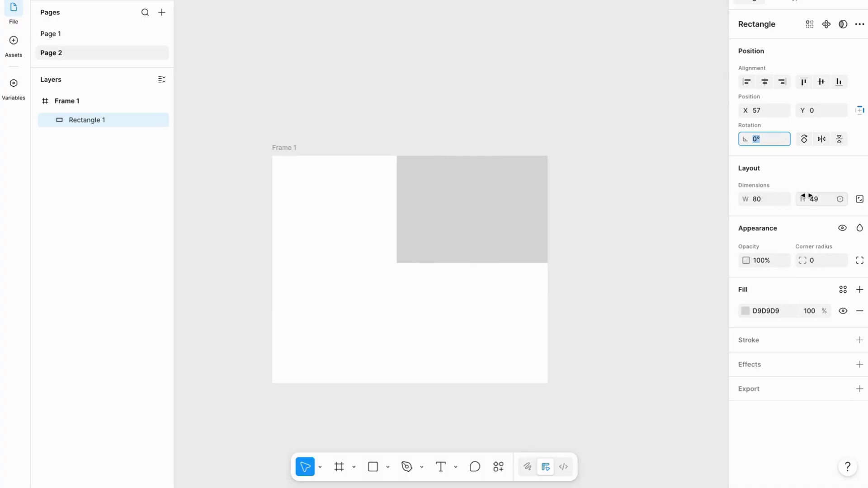
{"action": "left_click_drag", "start_coordinate": [805, 197], "coordinate": [750, 266]}
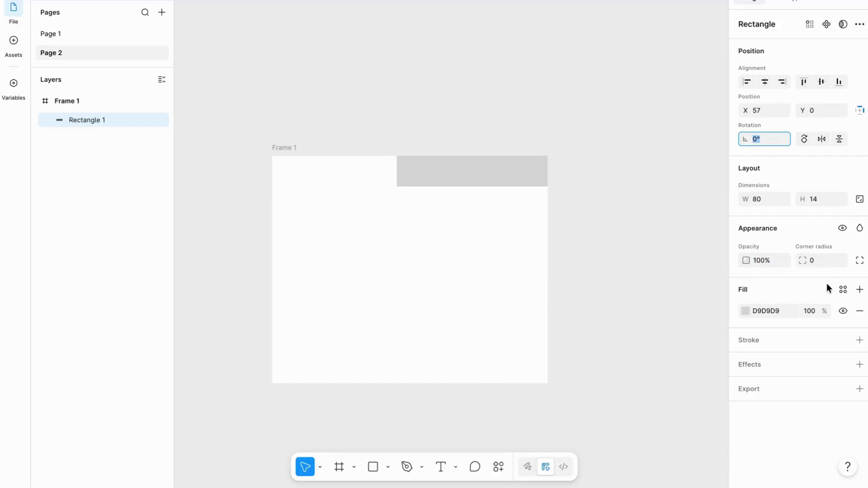
Step: Fully round the rectangle's corners and undo the rounding, and move the rectangle to X 38, Y 45
{"action": "left_click", "coordinate": [814, 257]}
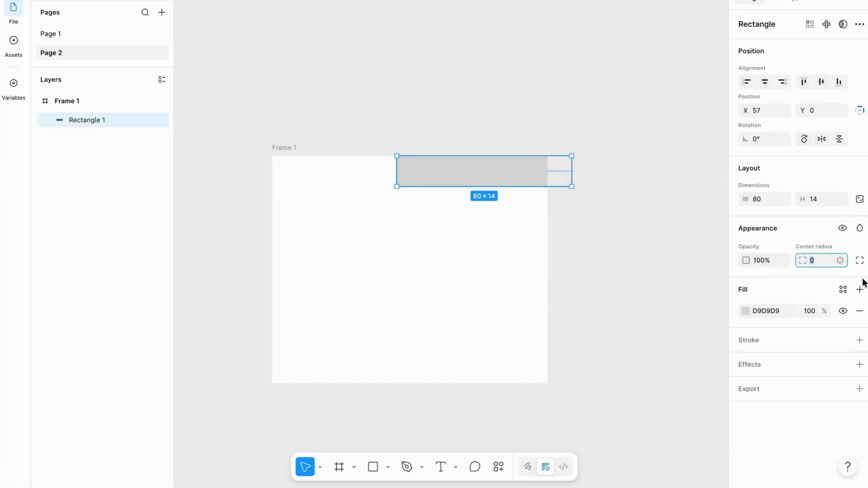
{"action": "left_click_drag", "start_coordinate": [799, 261], "coordinate": [865, 252]}
{"action": "left_click", "coordinate": [650, 265]}
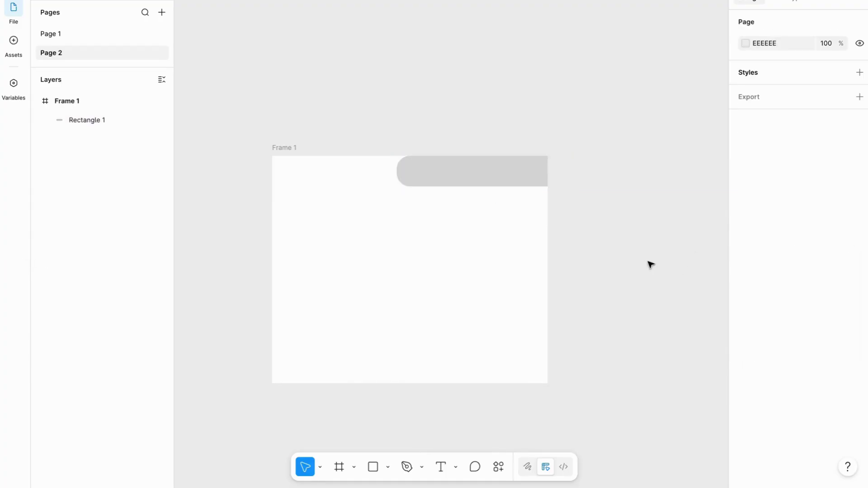
{"action": "key", "text": "ctrl+z"}
{"action": "key", "text": "ctrl+z"}
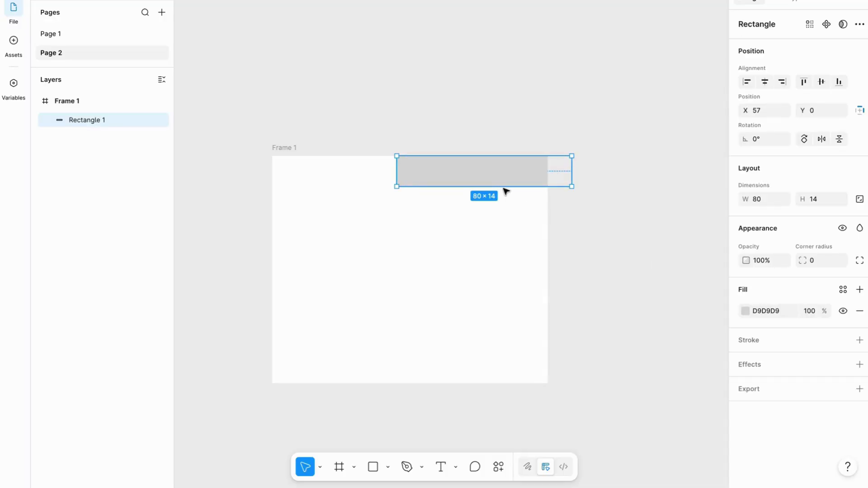
{"action": "key", "text": "ctrl+z"}
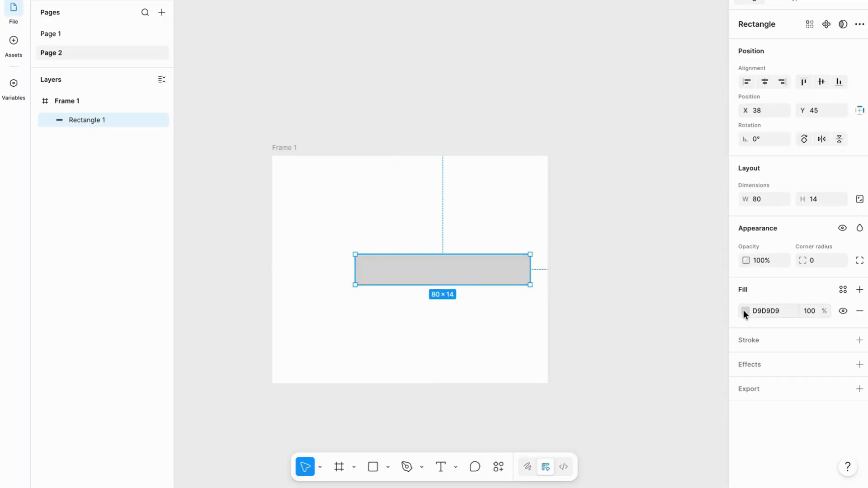
Step: Darken the rectangle's fill to 181010, and replace it with EEEEEE sampled from the canvas background using the eyedropper
{"action": "left_click", "coordinate": [745, 312]}
{"action": "left_click_drag", "start_coordinate": [625, 310], "coordinate": [635, 358]}
{"action": "left_click", "coordinate": [606, 389]}
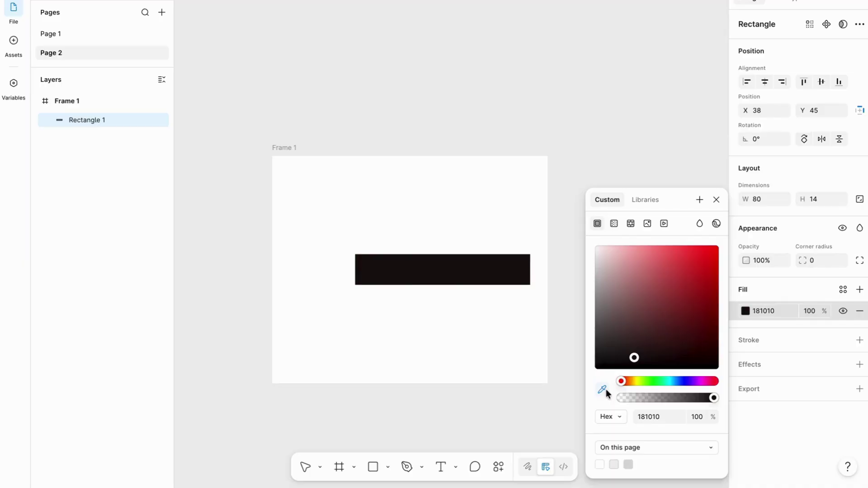
{"action": "left_click", "coordinate": [564, 400]}
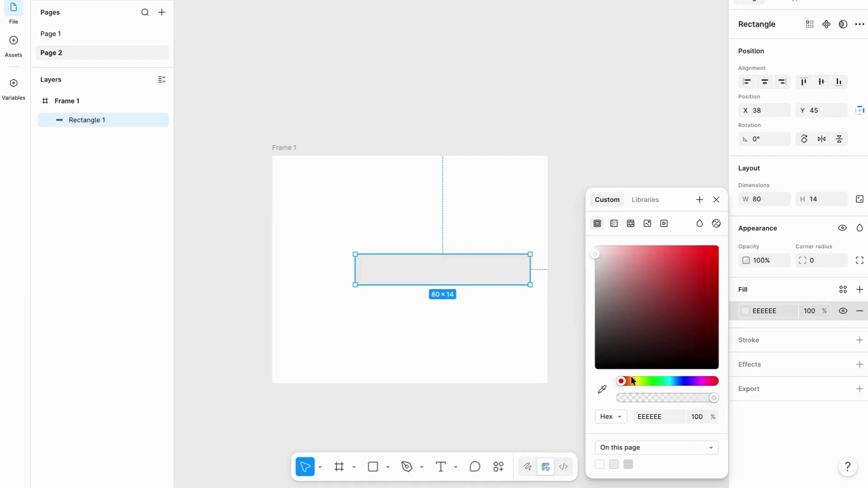
Step: Try a black weight-1 inside stroke and a default drop shadow on the rectangle, removing each one again
{"action": "left_click", "coordinate": [802, 340]}
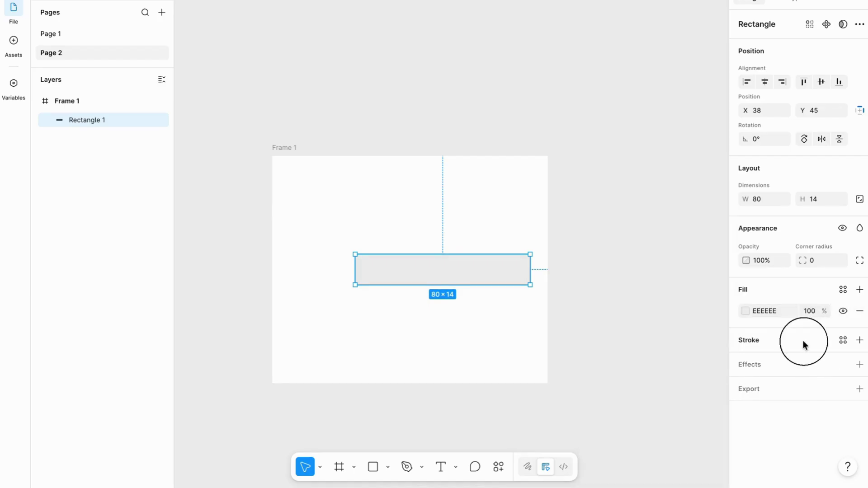
{"action": "left_click", "coordinate": [860, 361]}
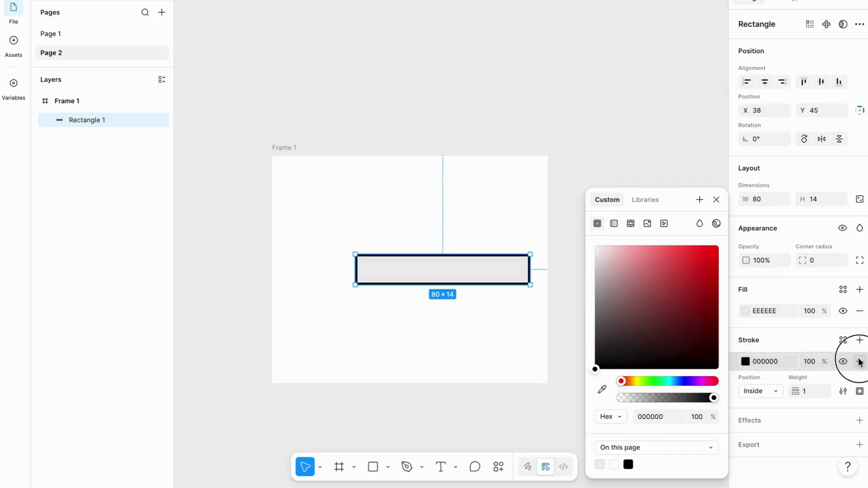
{"action": "left_click", "coordinate": [752, 361]}
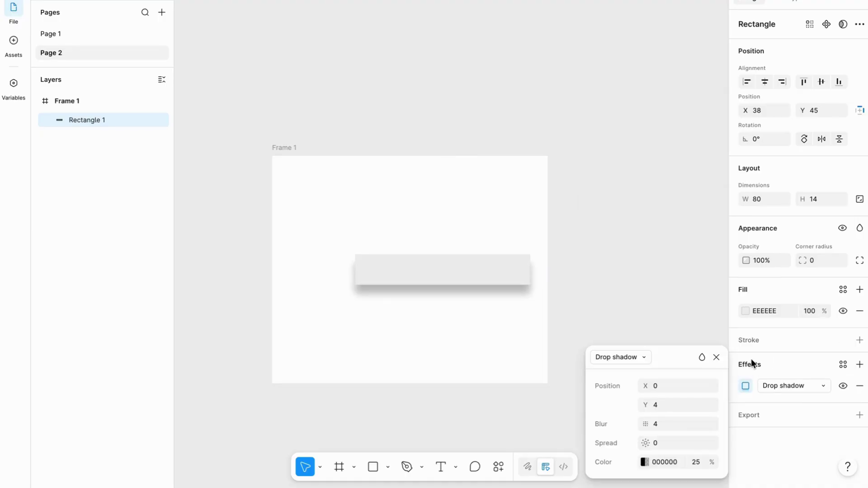
{"action": "left_click", "coordinate": [718, 358]}
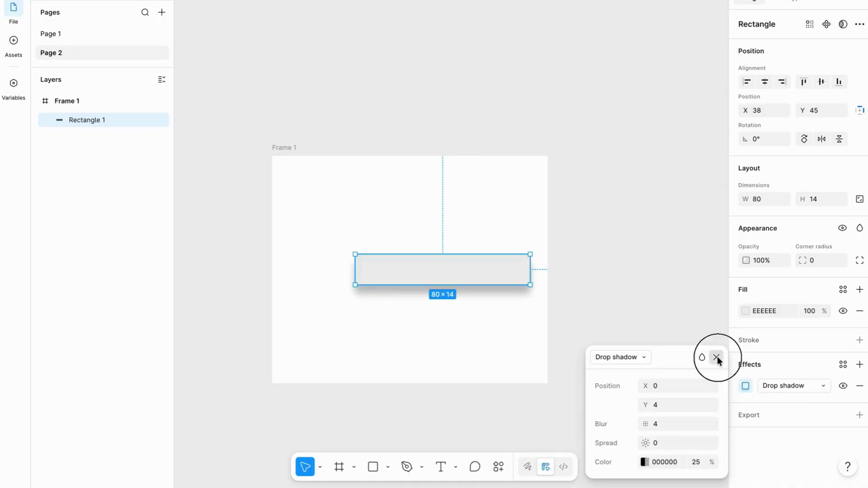
{"action": "left_click", "coordinate": [859, 386]}
Step: Add a 1x PNG export setting to the rectangle and remove it
{"action": "left_click", "coordinate": [796, 388]}
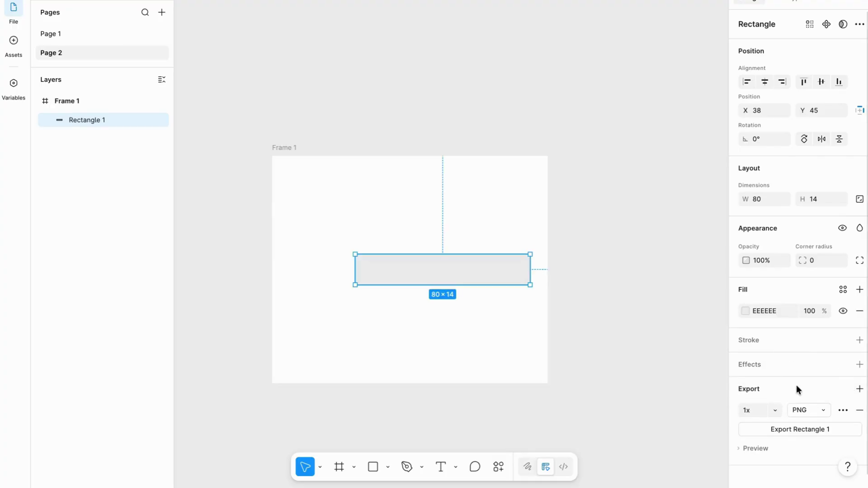
{"action": "left_click", "coordinate": [860, 410]}
Step: Select Frame 1 and set its PNG export scale to 4x
{"action": "left_click", "coordinate": [270, 148]}
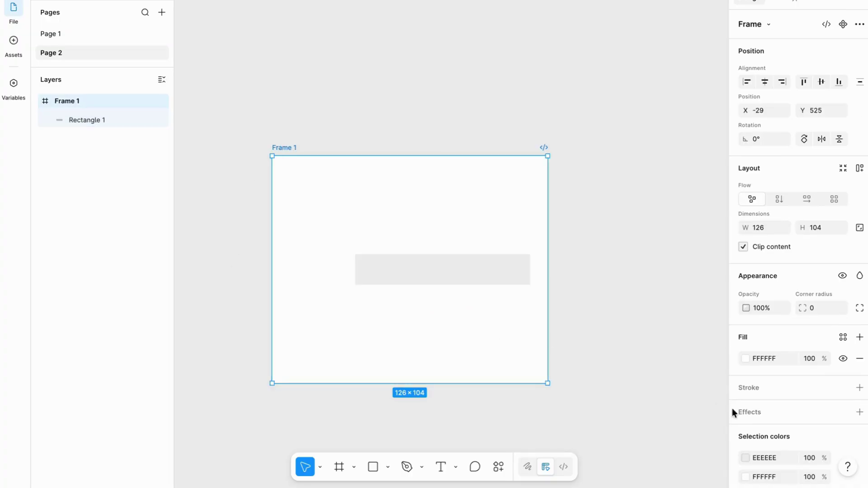
{"action": "scroll", "coordinate": [803, 441], "scroll_direction": "down", "scroll_amount": 2}
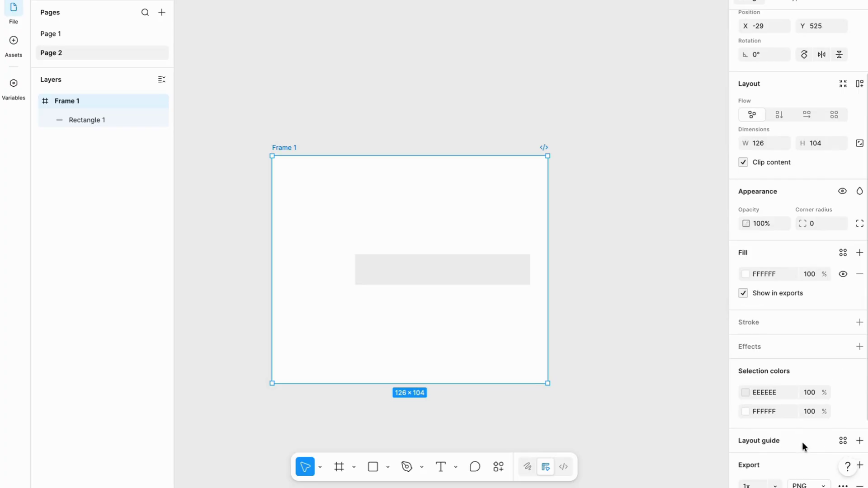
{"action": "scroll", "coordinate": [802, 442], "scroll_direction": "down", "scroll_amount": 2}
{"action": "left_click", "coordinate": [775, 404]}
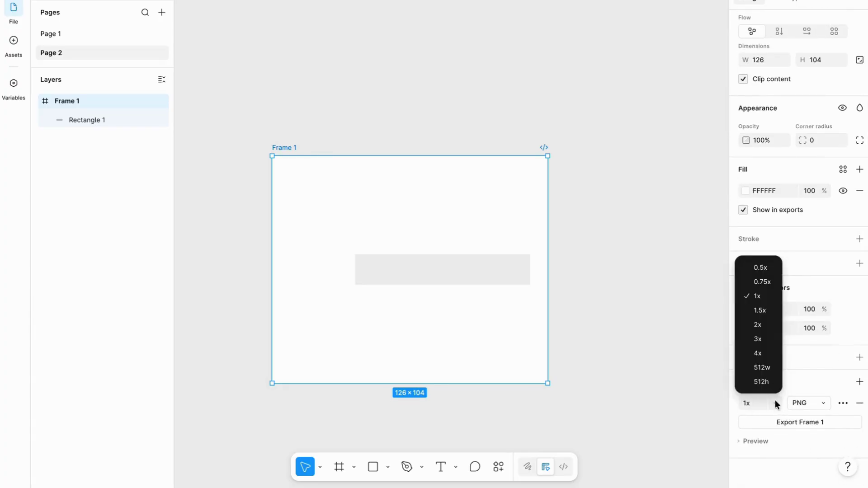
{"action": "left_click", "coordinate": [769, 355]}
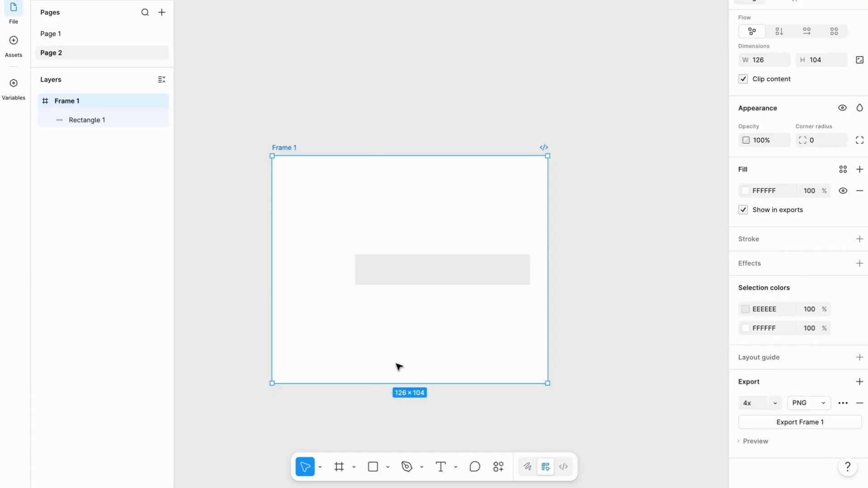
Step: Delete the light grey rectangle from Frame 1
{"action": "left_click", "coordinate": [431, 281]}
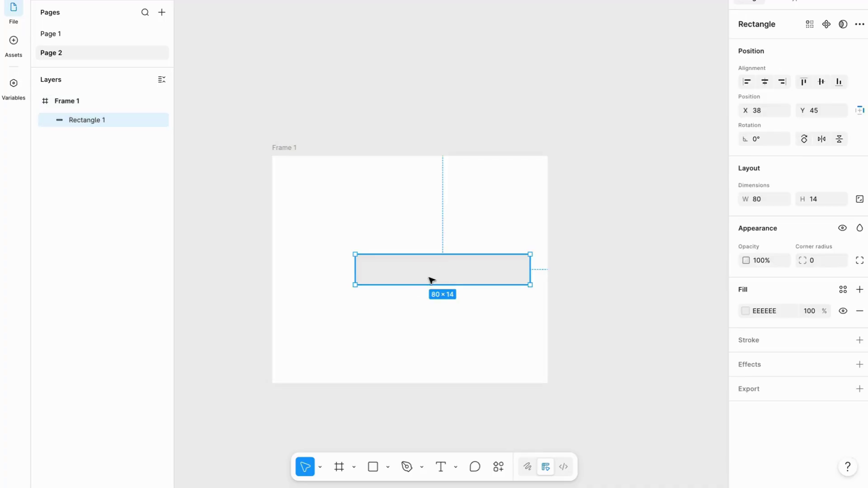
{"action": "key", "text": "Delete"}
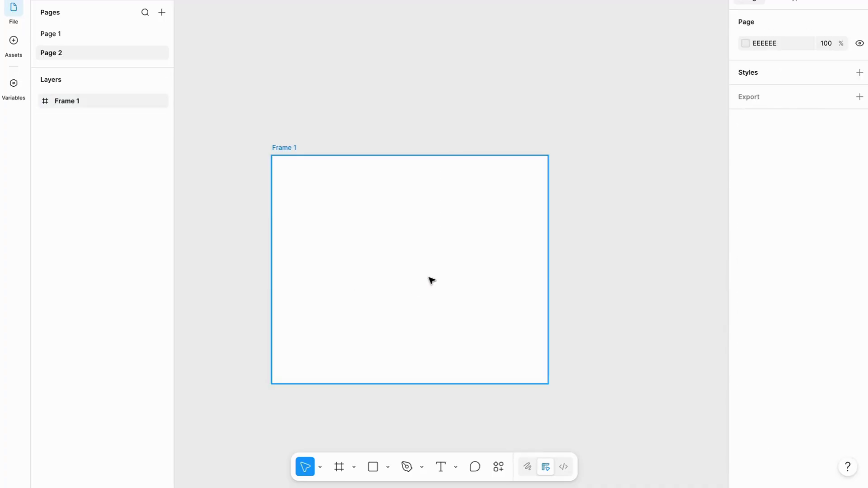